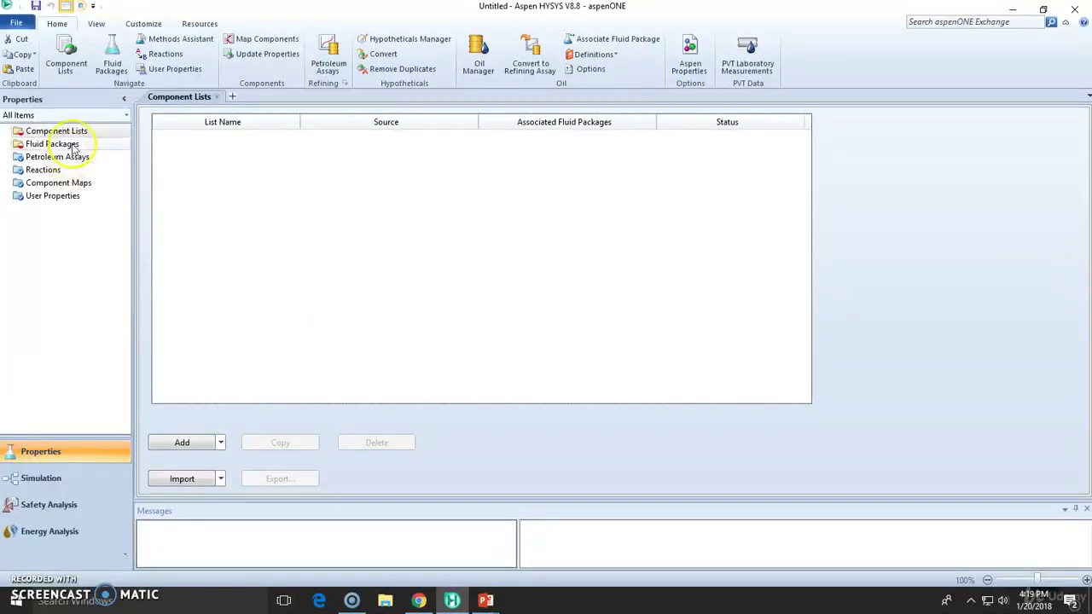
# Create a component list and add ethane, propane and i-butane.
pyautogui.click(185, 448)
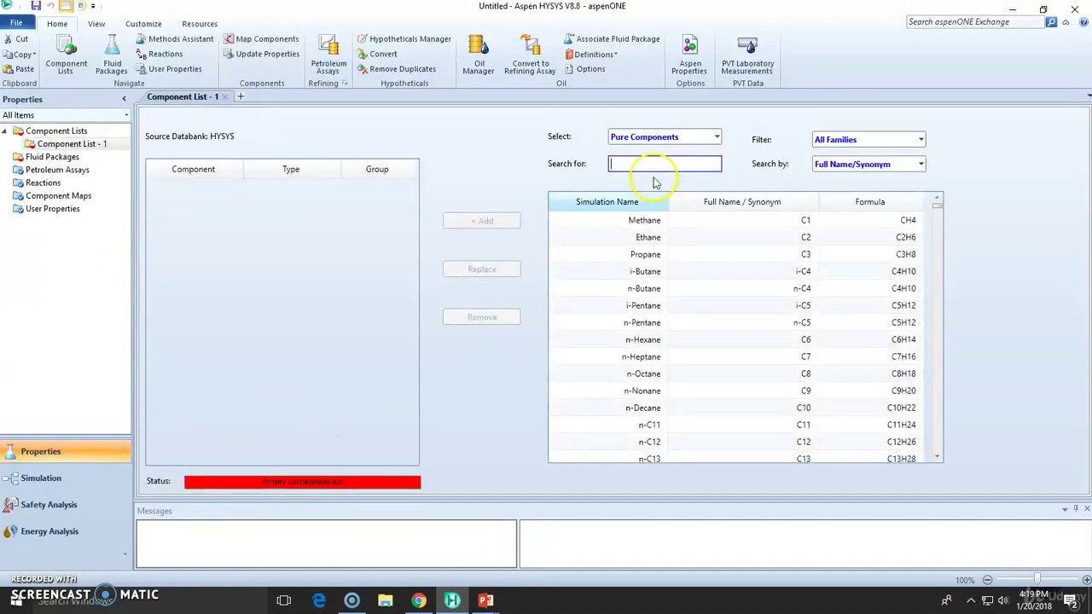
pyautogui.press('BackSpace')
pyautogui.press('BackSpace')
pyautogui.write('ethane')
pyautogui.press('Return')
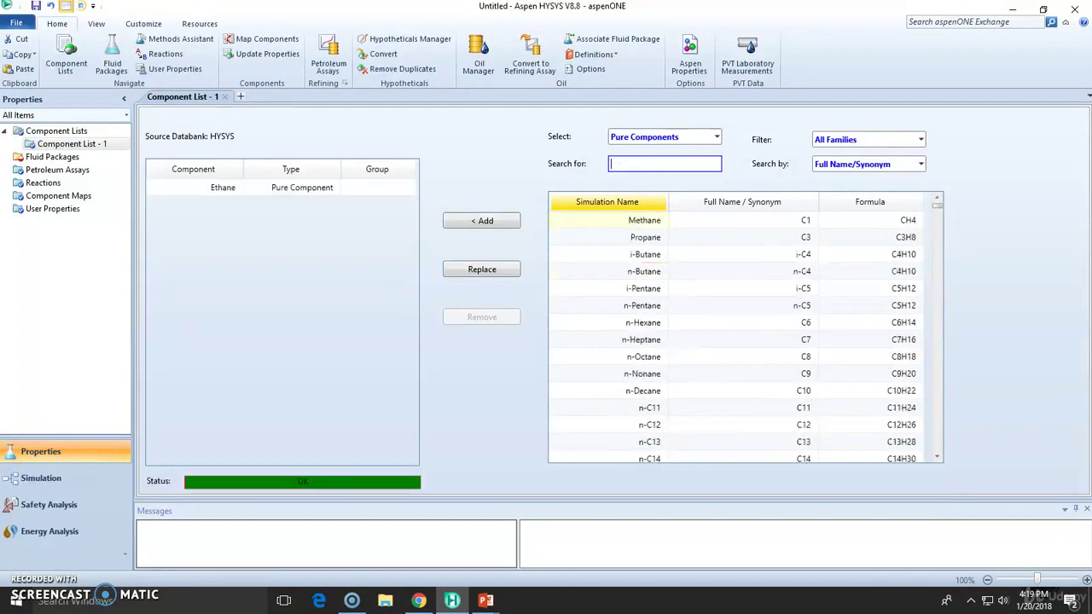
pyautogui.write('propane')
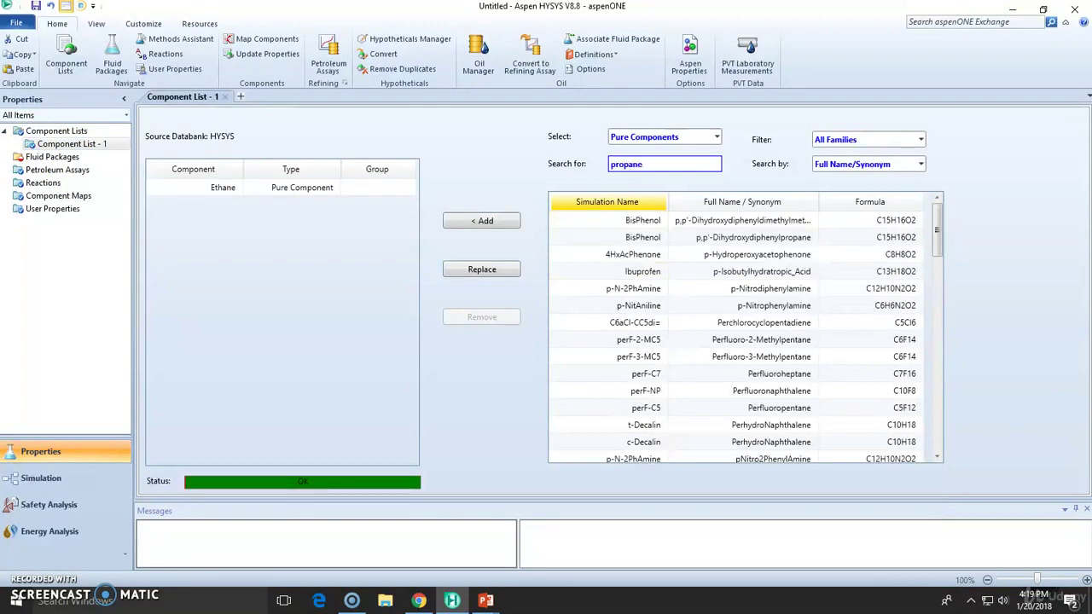
pyautogui.press('Return')
pyautogui.write('i-buta')
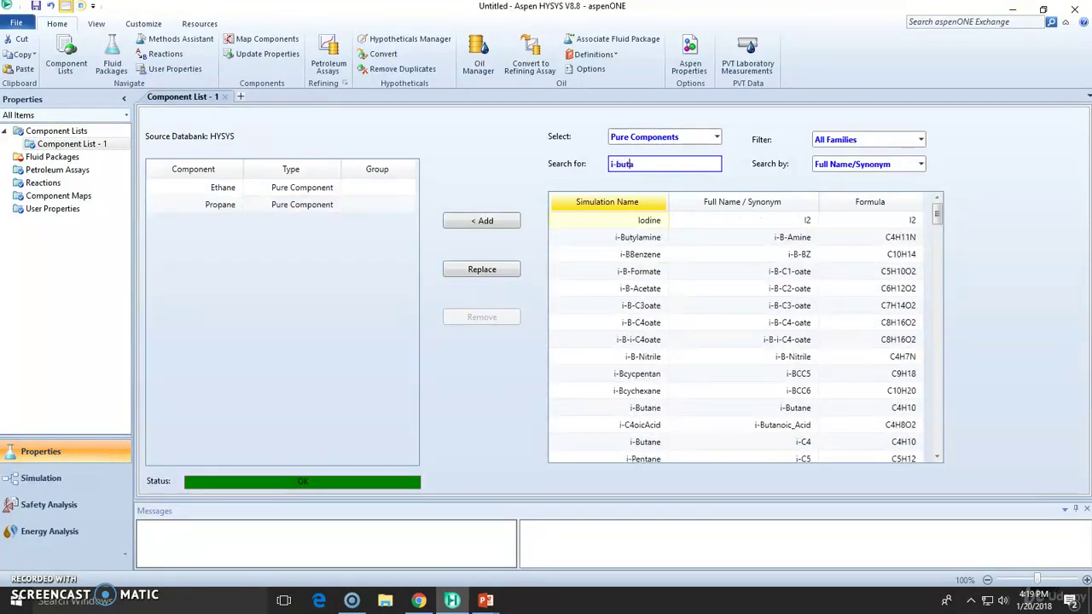
pyautogui.write('ne')
pyautogui.press('Return')
# Add n-butane to finish the list, then go to the Fluid Packages page.
pyautogui.write('n')
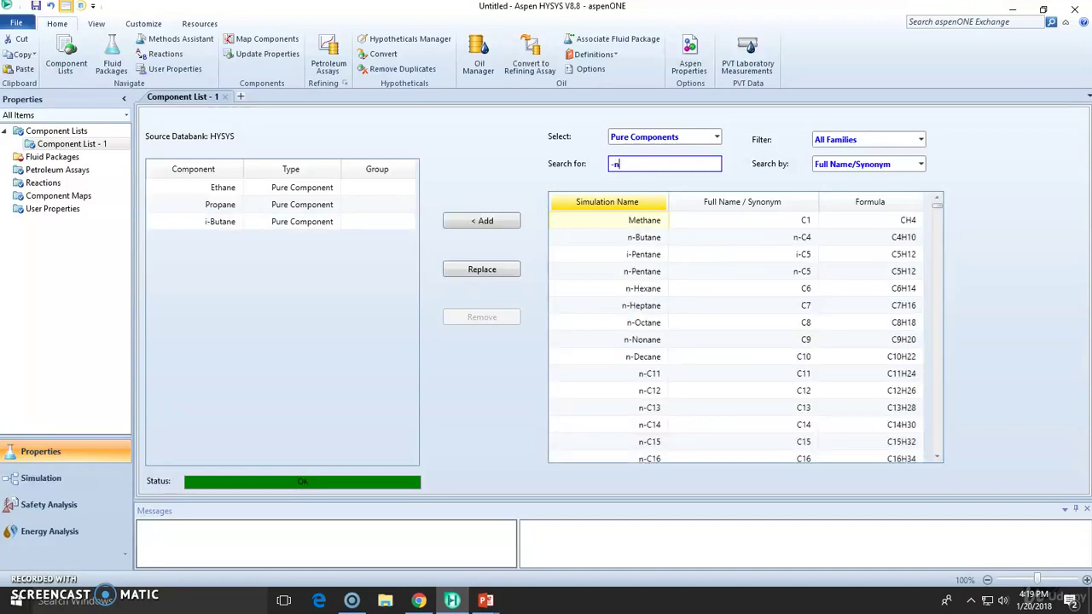
pyautogui.press('BackSpace')
pyautogui.write('-butane')
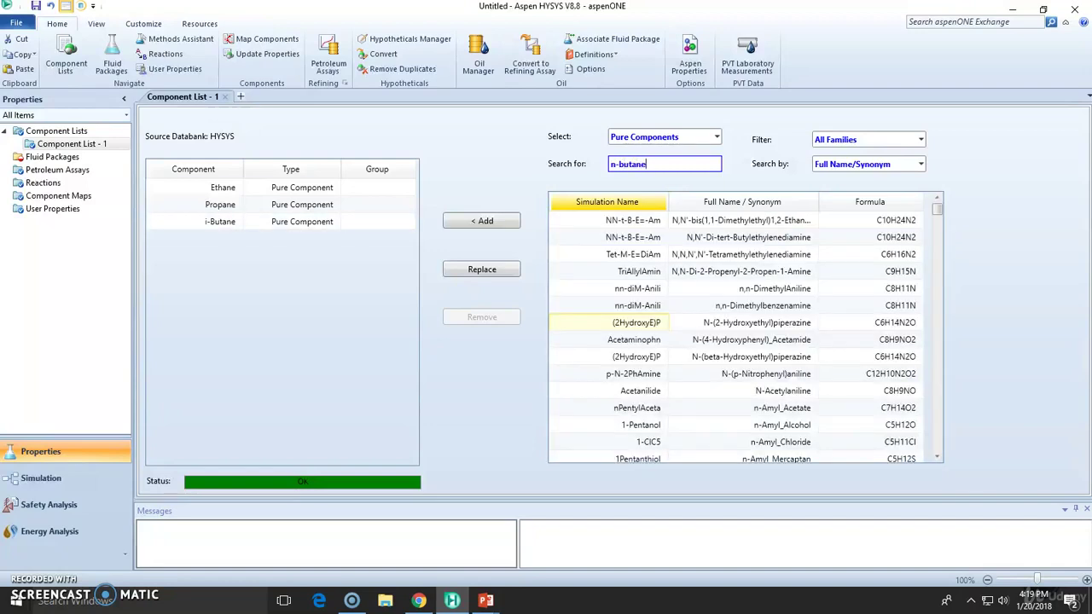
pyautogui.press('BackSpace')
pyautogui.press('BackSpace')
pyautogui.press('BackSpace')
pyautogui.press('BackSpace')
pyautogui.press('BackSpace')
pyautogui.press('BackSpace')
pyautogui.press('BackSpace')
pyautogui.press('BackSpace')
pyautogui.press('Return')
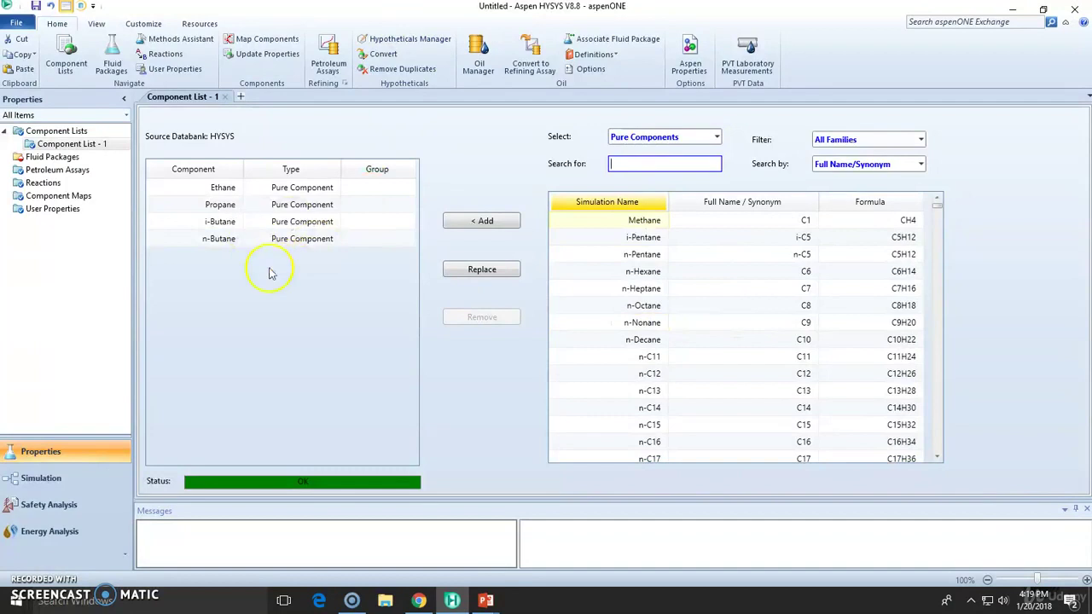
pyautogui.click(75, 156)
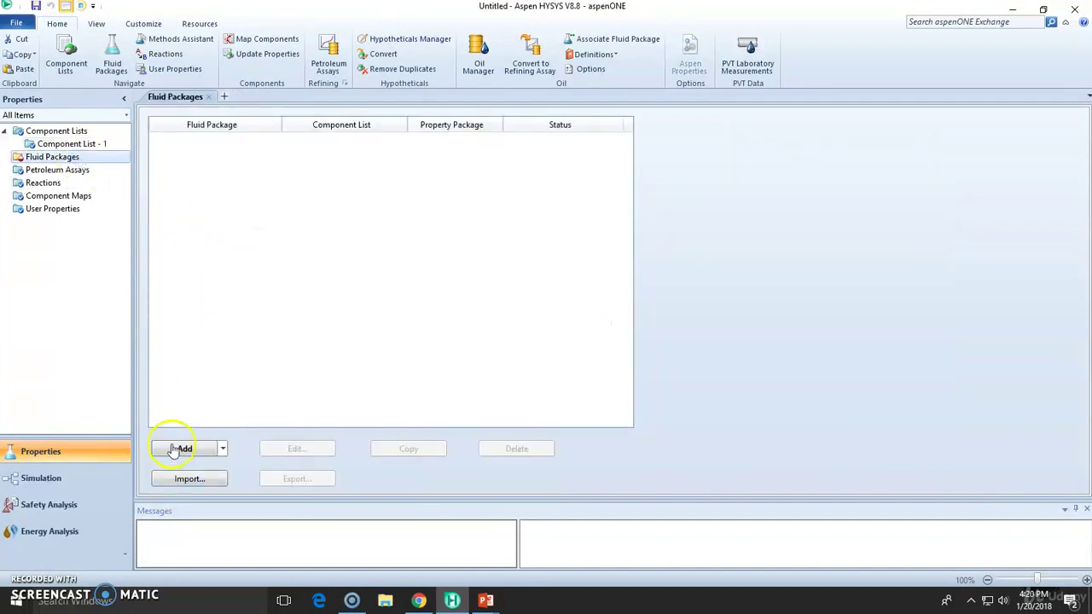
# Create fluid package Basis-1 using Peng-Robinson and enter the simulation environment.
pyautogui.click(173, 449)
pyautogui.moveTo(278, 222); pyautogui.dragTo(276, 455)
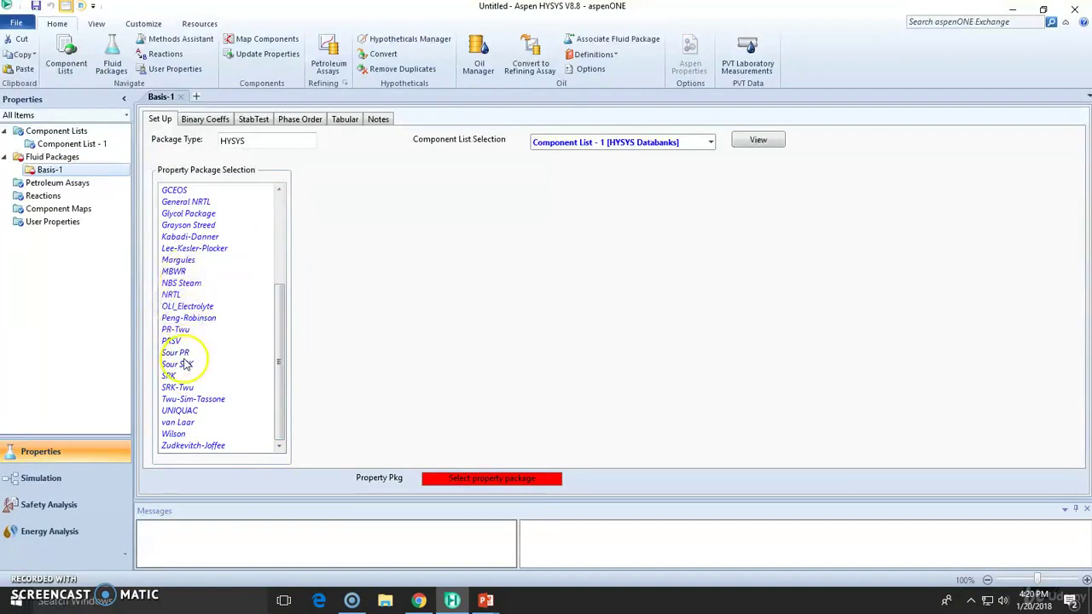
pyautogui.click(184, 318)
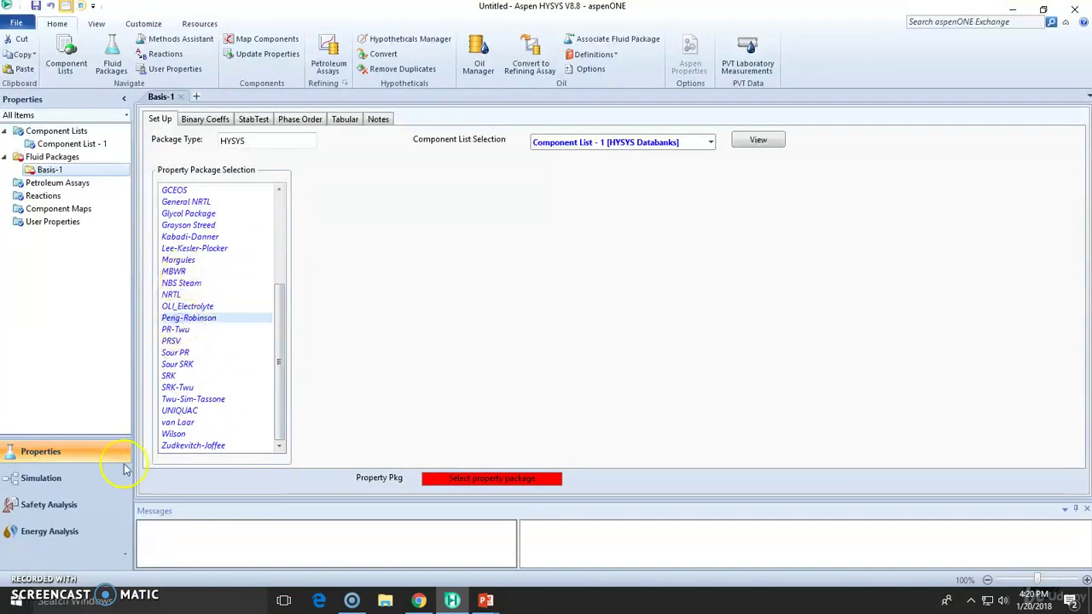
pyautogui.click(40, 484)
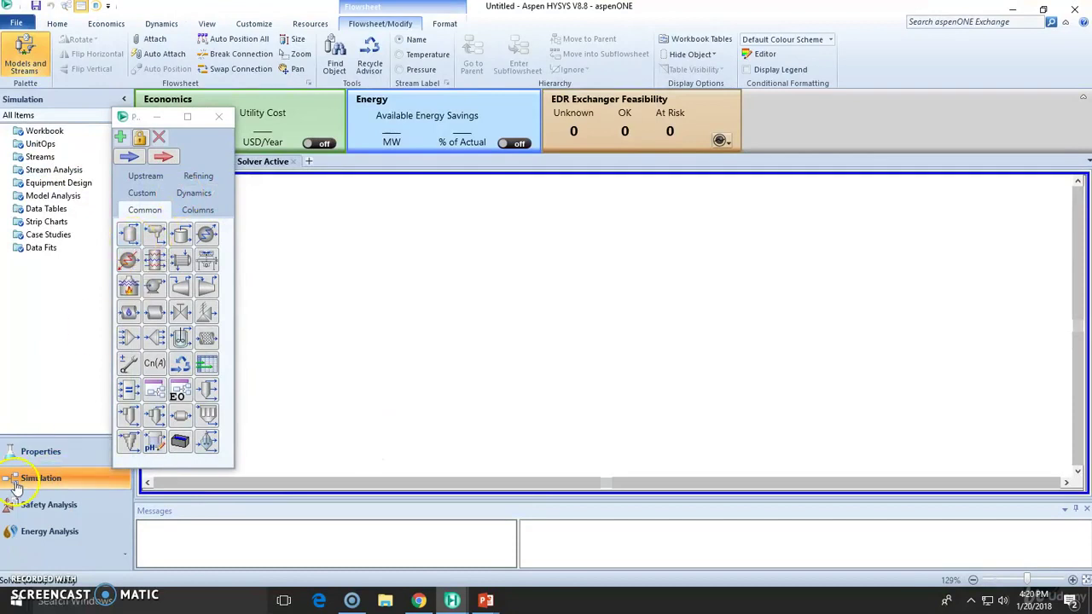
# Place separator V-100 on the flowsheet and open its property window.
pyautogui.moveTo(127, 234); pyautogui.dragTo(504, 372)
pyautogui.click(158, 118)
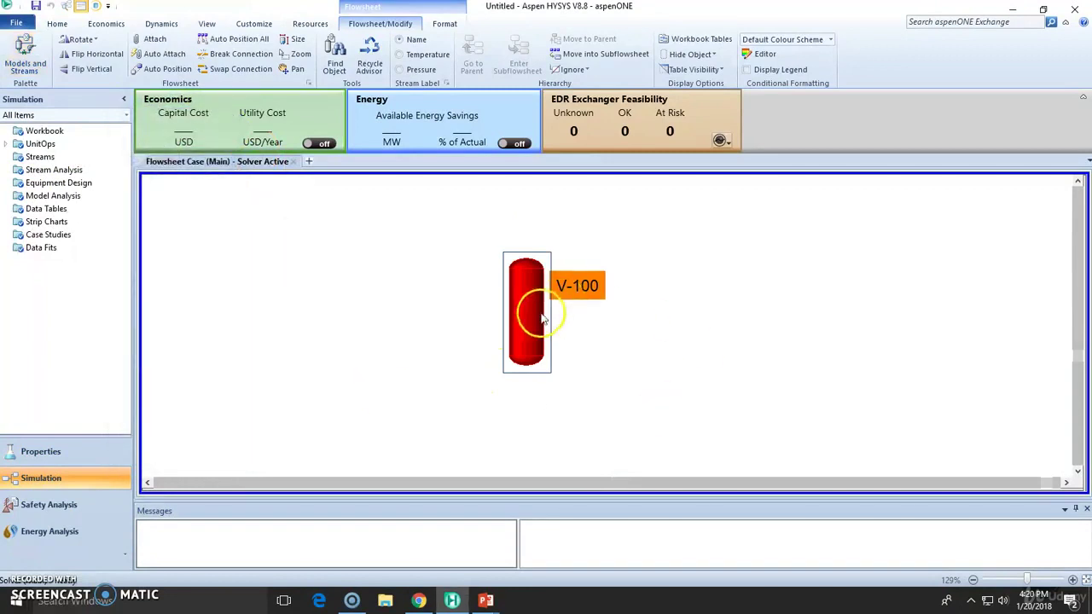
pyautogui.doubleClick(533, 312)
pyautogui.click(256, 70)
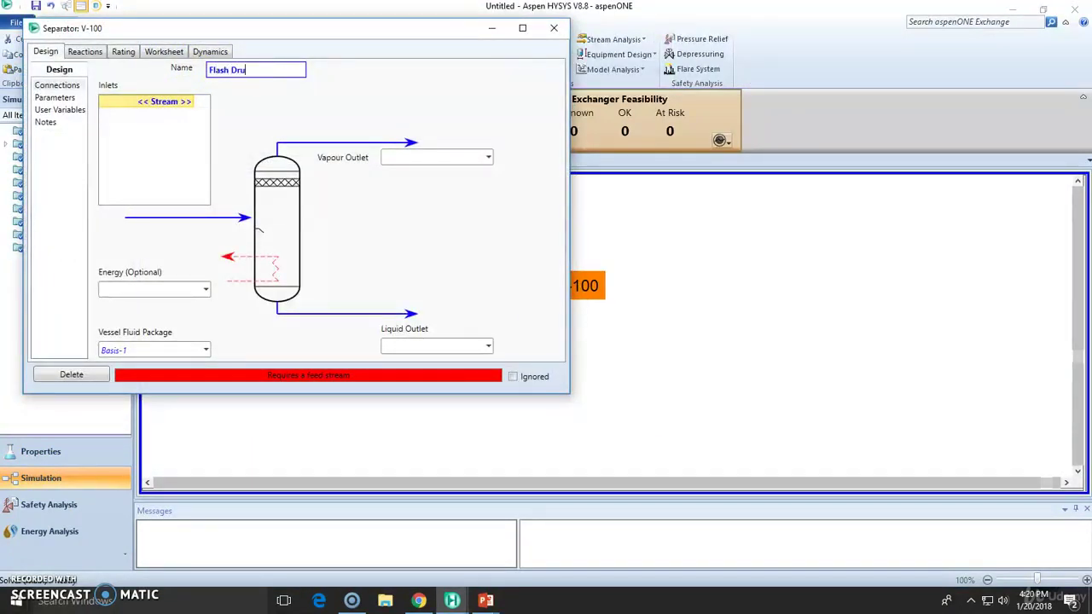
# Rename V-100 to Flash Drum and connect Feed as its inlet stream.
pyautogui.write('Flash Drum')
pyautogui.press('Return')
pyautogui.click(174, 103)
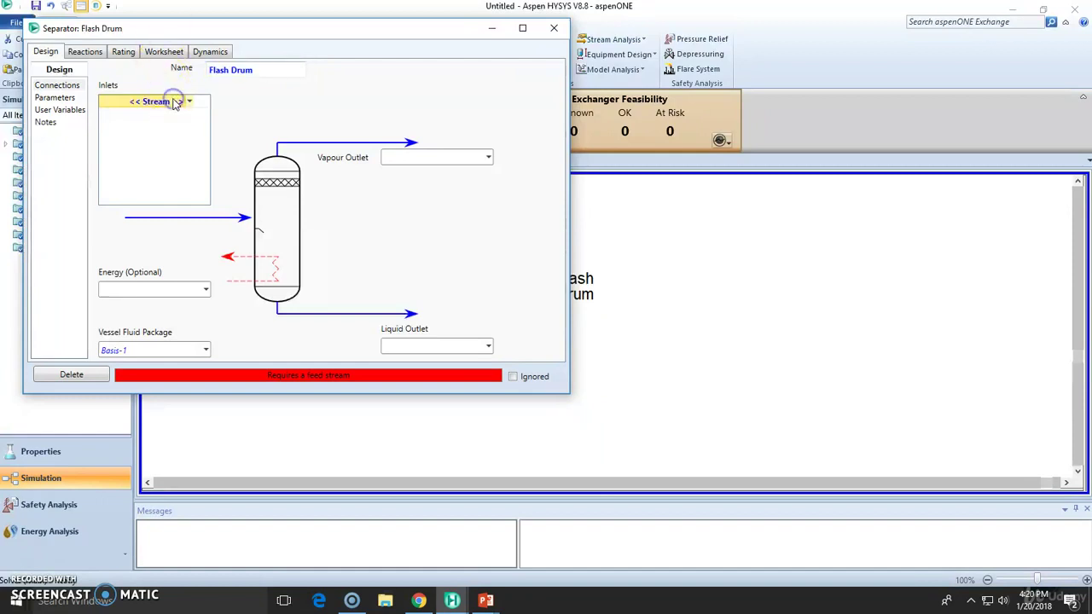
pyautogui.write('Feed')
pyautogui.press('Return')
# Connect Vapor and Liquid outlet streams, review the parameters, and close the form.
pyautogui.click(389, 165)
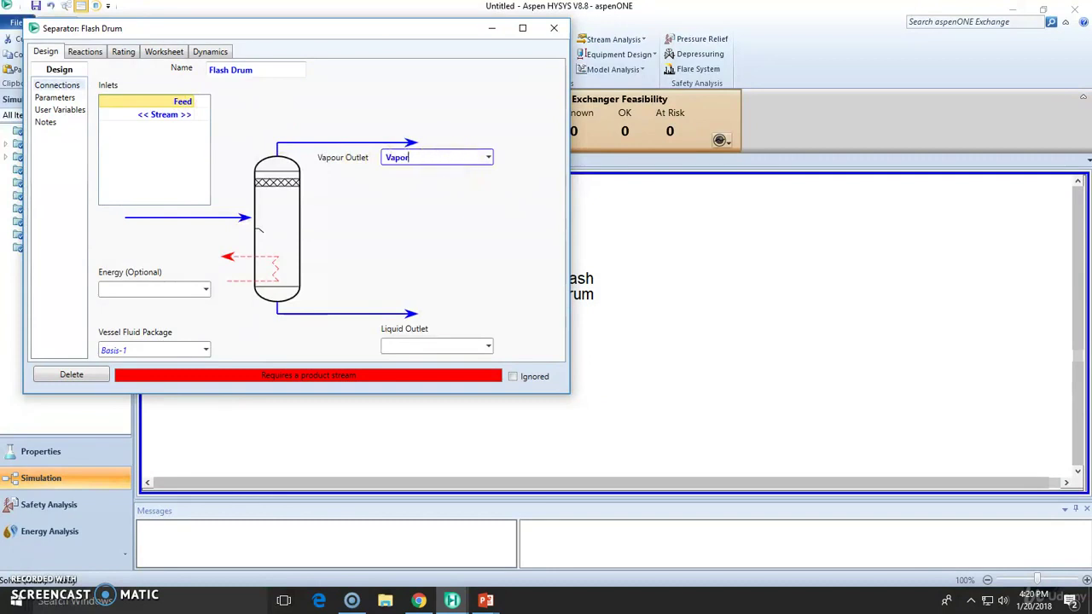
pyautogui.press('Return')
pyautogui.click(457, 344)
pyautogui.write('Li')
pyautogui.press('Return')
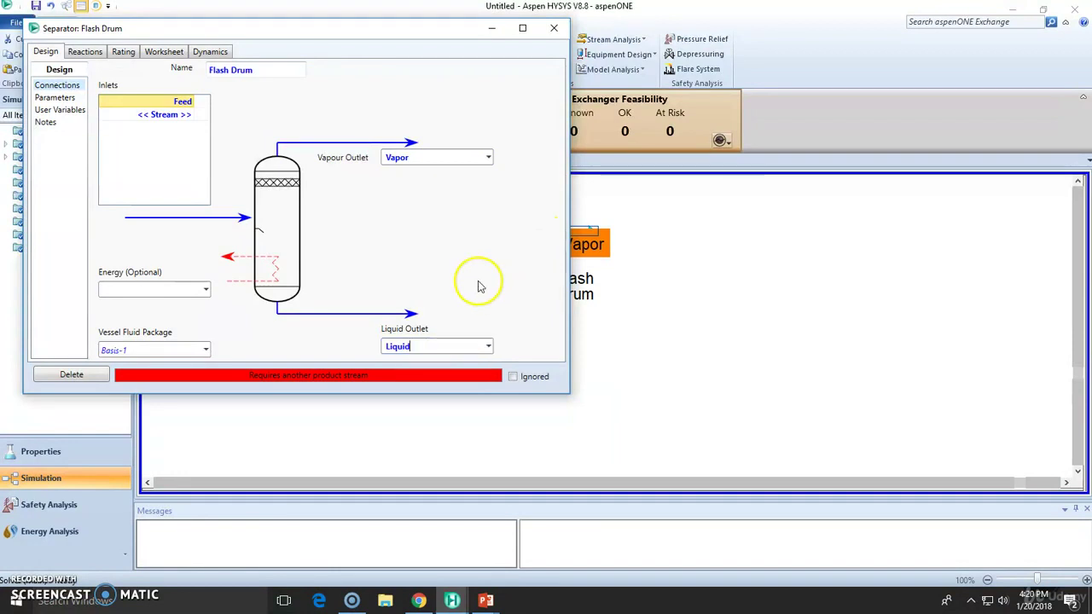
pyautogui.click(446, 346)
pyautogui.press('Return')
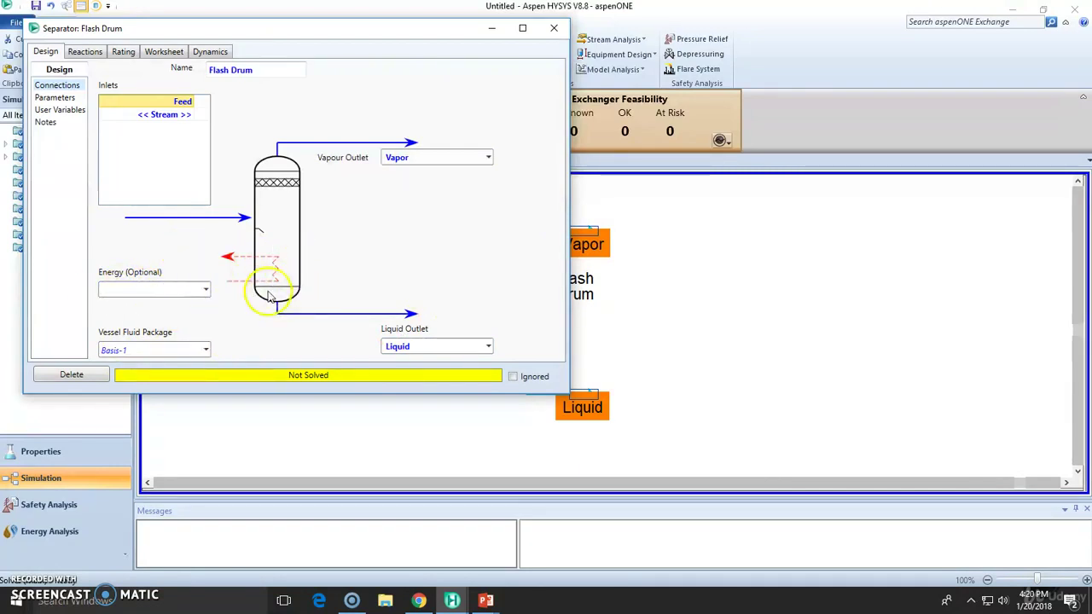
pyautogui.click(53, 98)
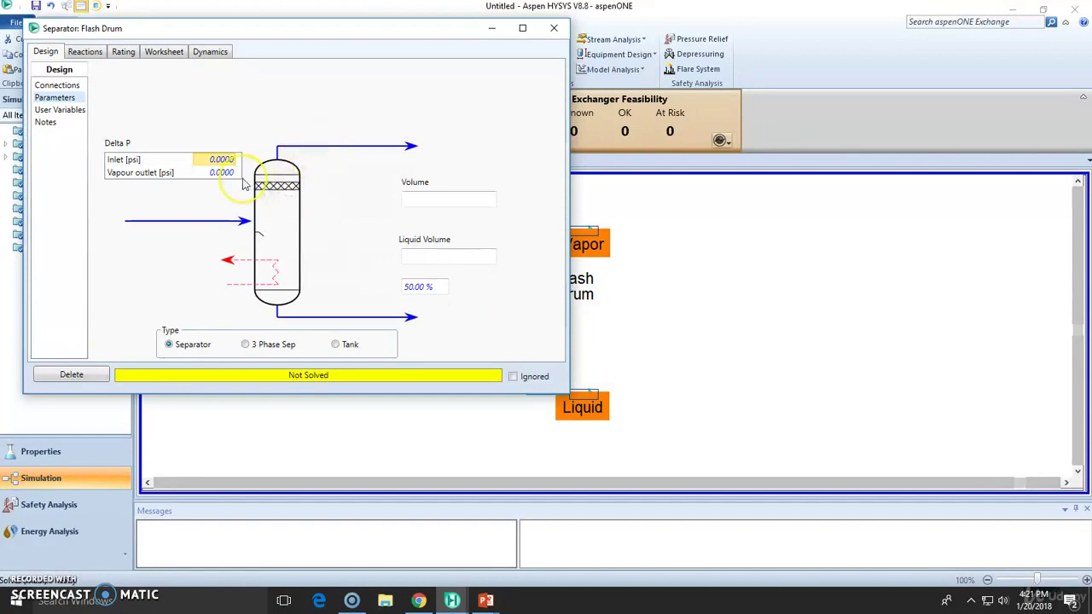
pyautogui.click(60, 110)
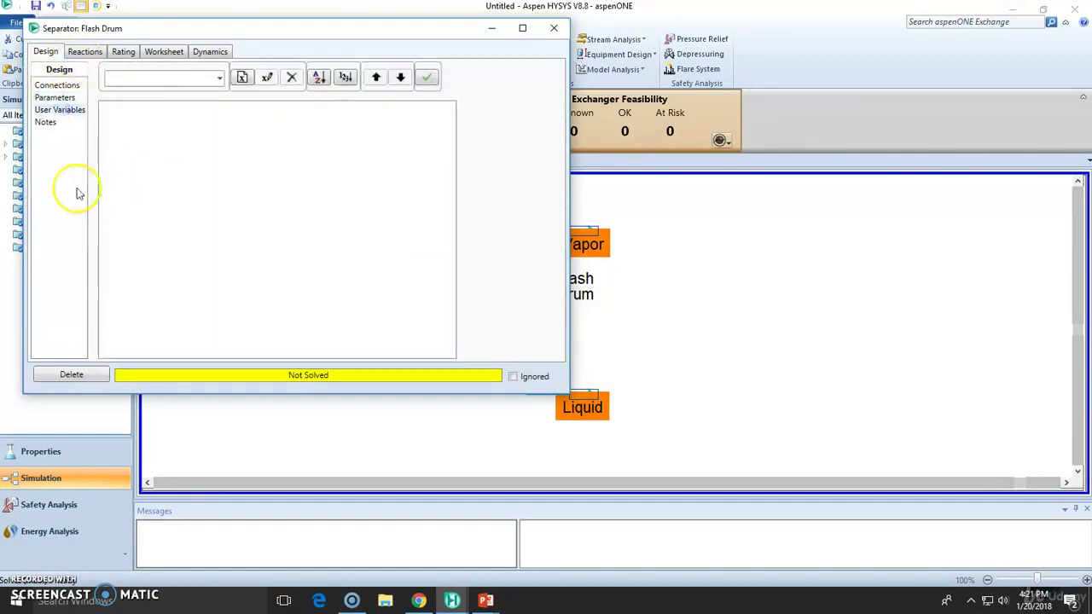
pyautogui.click(554, 28)
# Specify the Feed stream at 32 °F, 50 psia and 100 lb/hr mass flow.
pyautogui.click(804, 364)
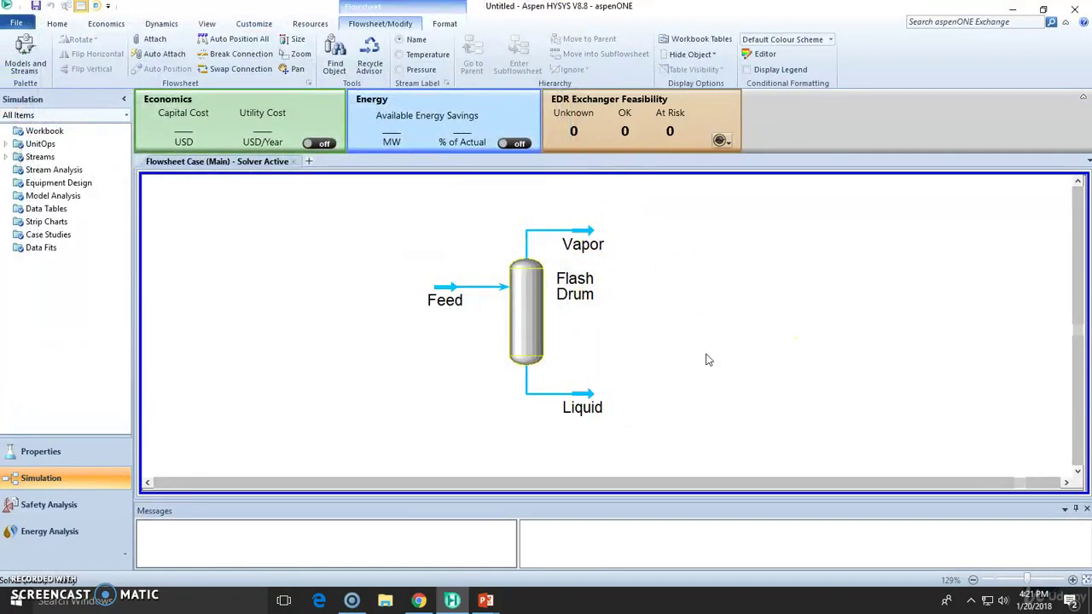
pyautogui.doubleClick(452, 287)
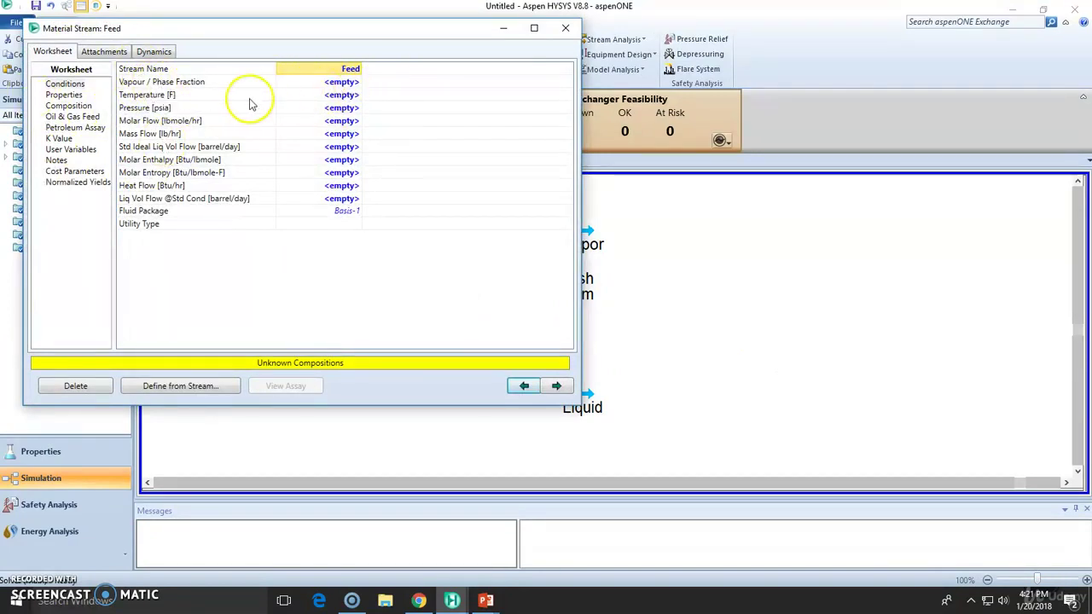
pyautogui.click(335, 96)
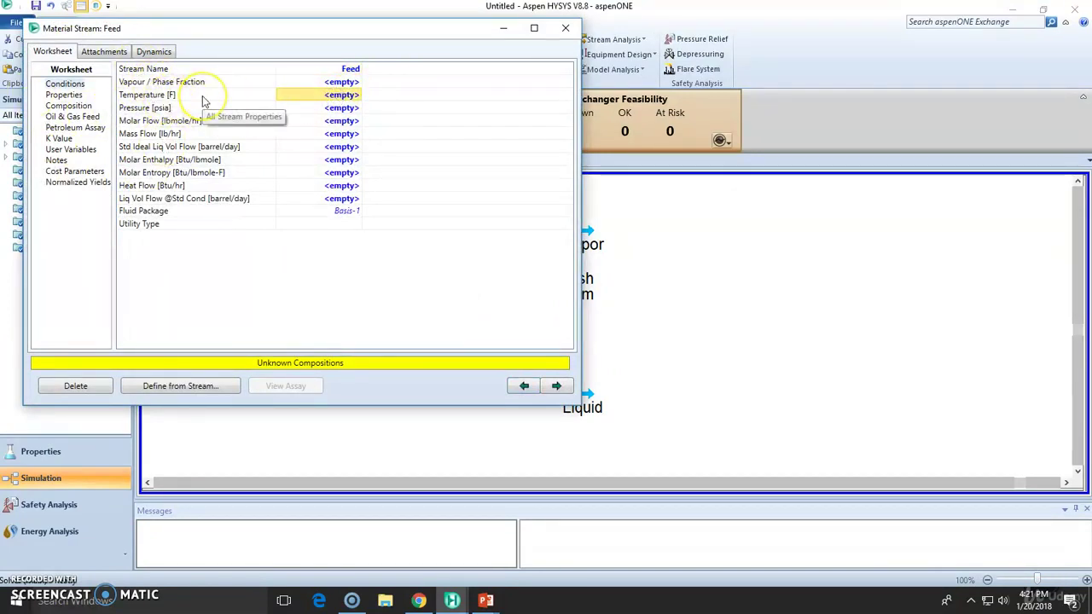
pyautogui.write('32')
pyautogui.press('Return')
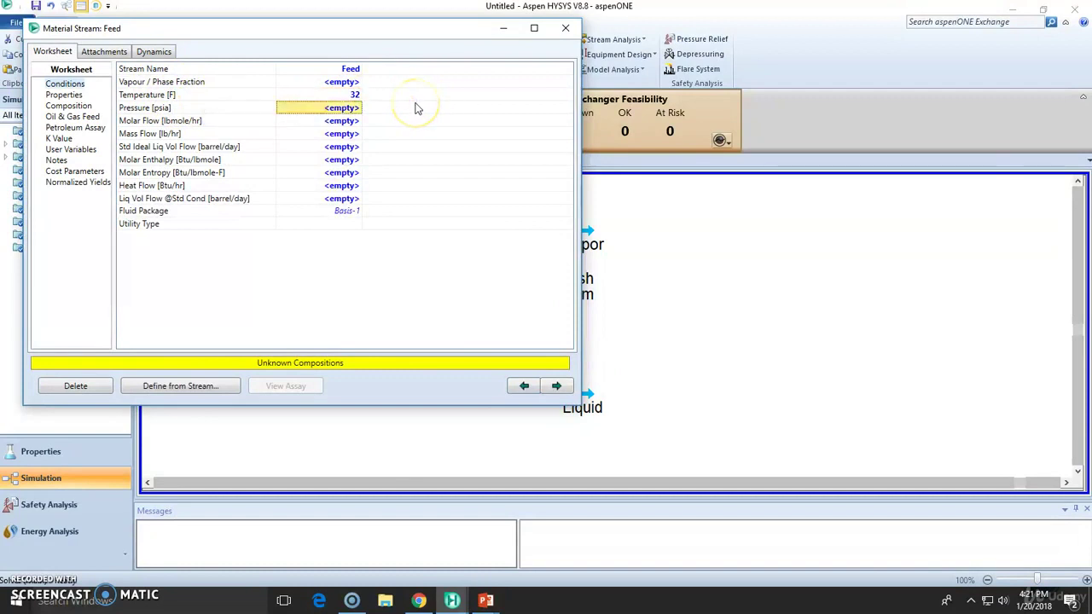
pyautogui.write('50')
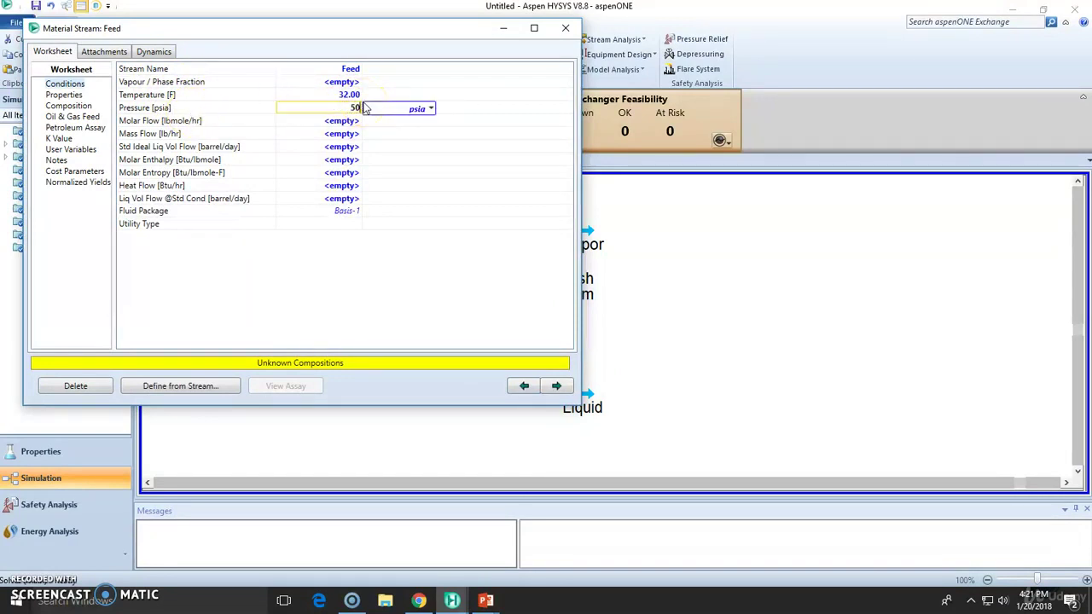
pyautogui.press('Return')
pyautogui.click(305, 134)
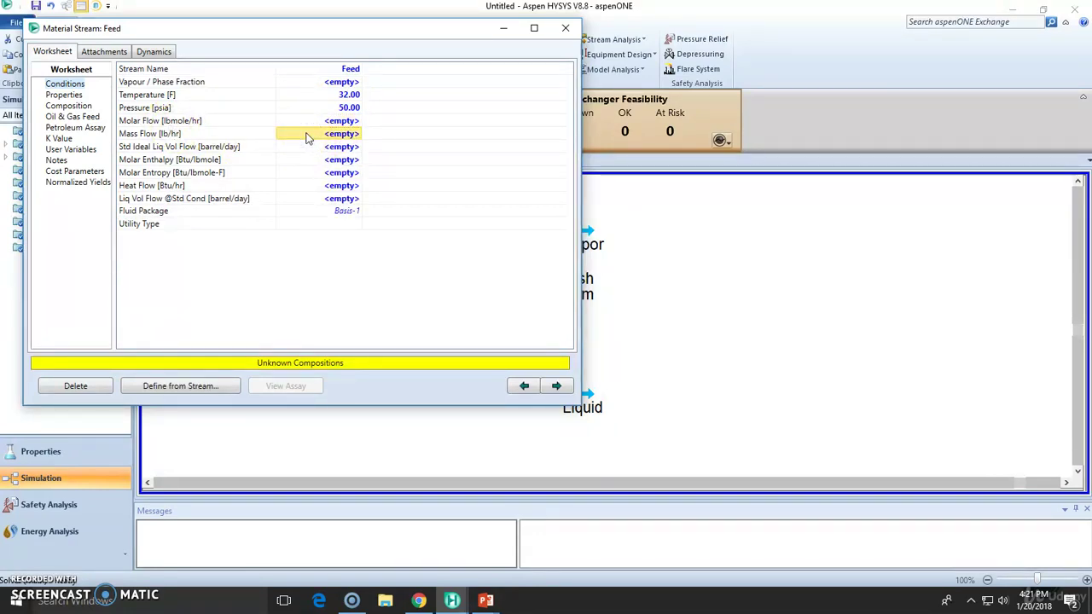
pyautogui.write('100')
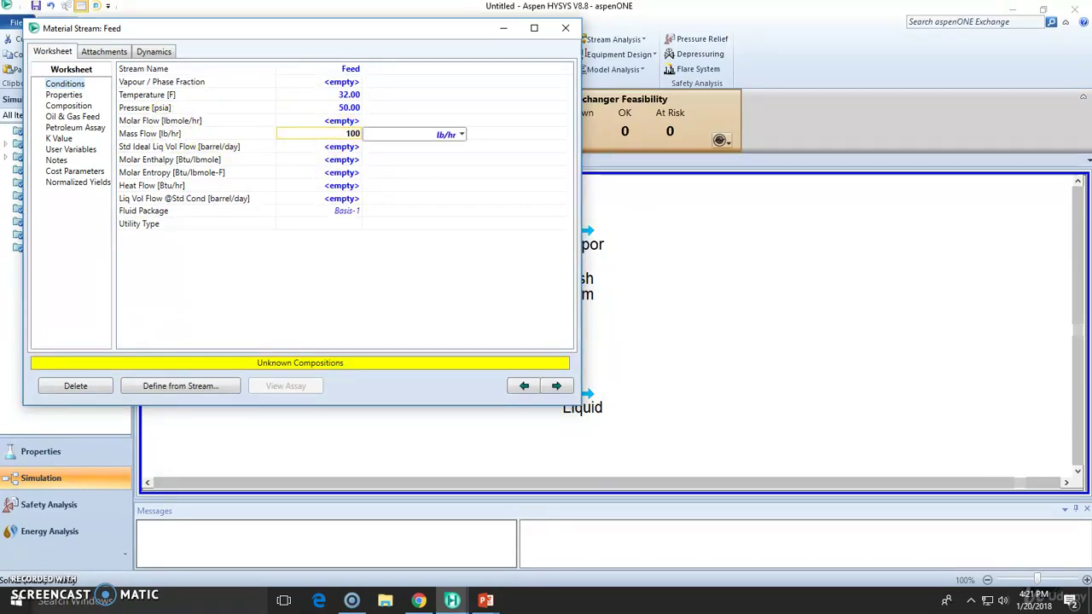
pyautogui.press('Return')
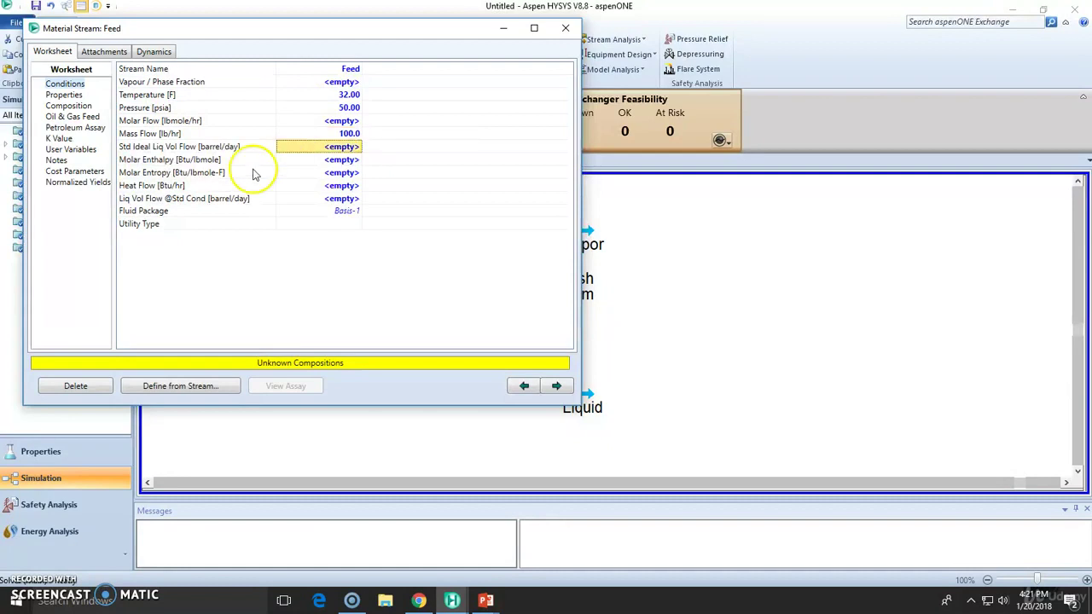
pyautogui.click(73, 94)
pyautogui.click(72, 105)
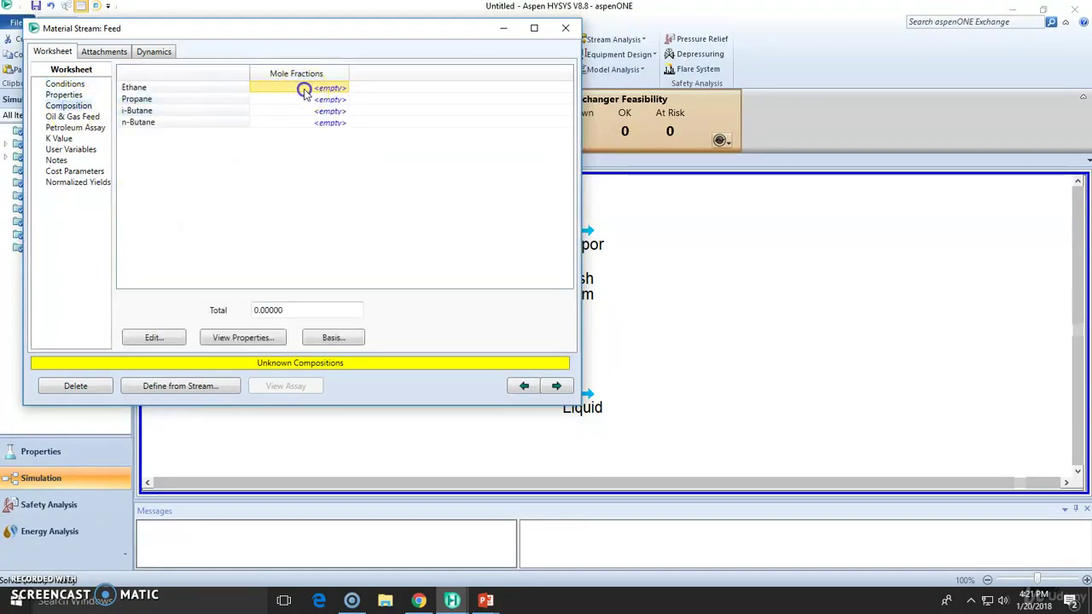
# Enter Feed mole fractions 0.15 ethane, 0.20 propane, 0.60 i-butane, 0.05 n-butane and close it.
pyautogui.click(154, 339)
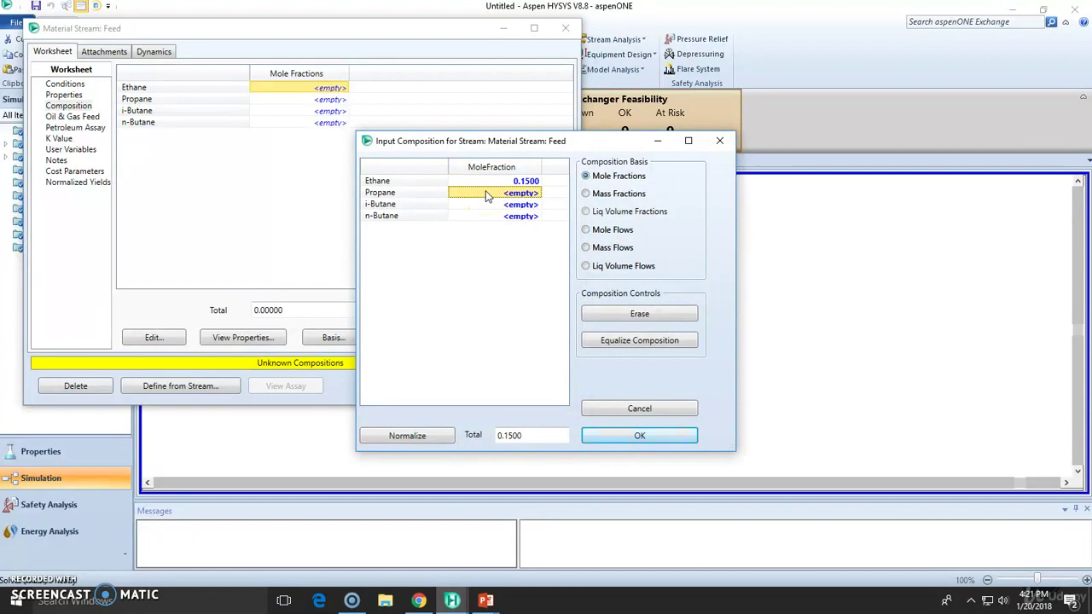
pyautogui.write('0.20')
pyautogui.press('Return')
pyautogui.write('.60')
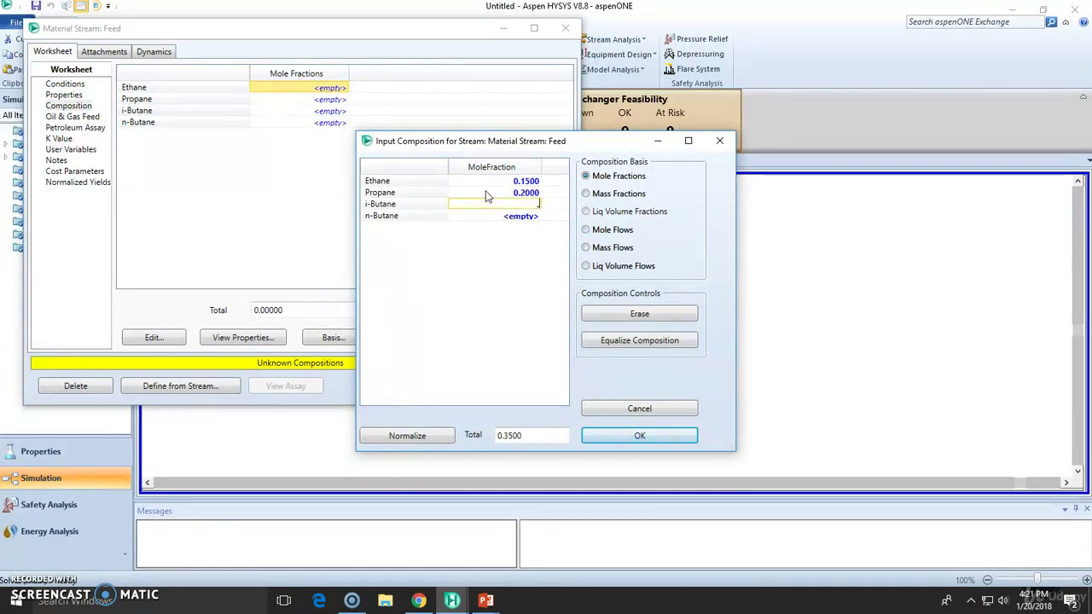
pyautogui.press('Return')
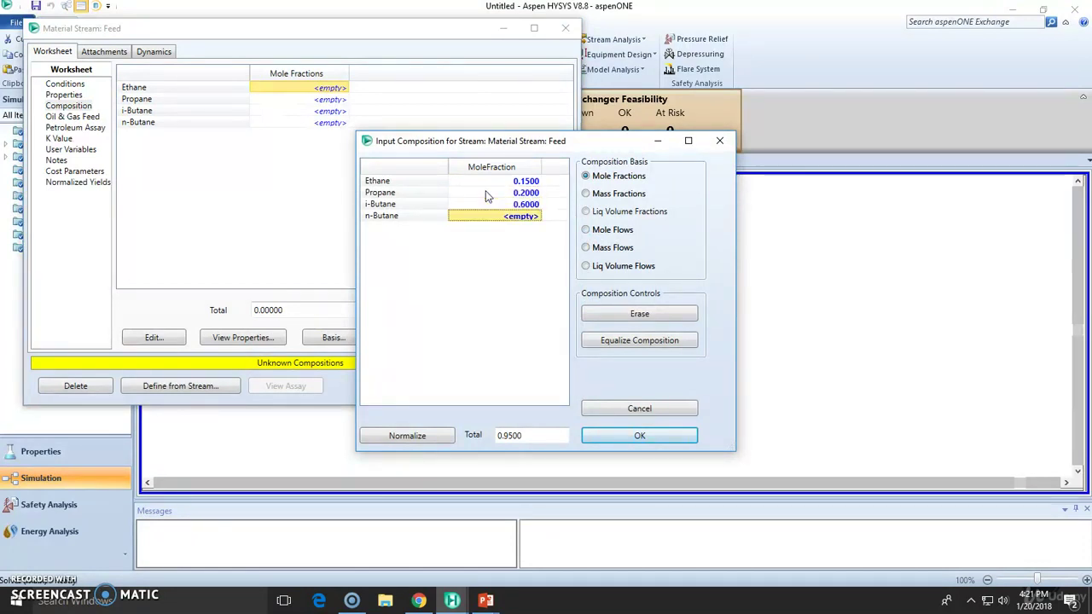
pyautogui.write('.05')
pyautogui.press('Return')
pyautogui.click(640, 436)
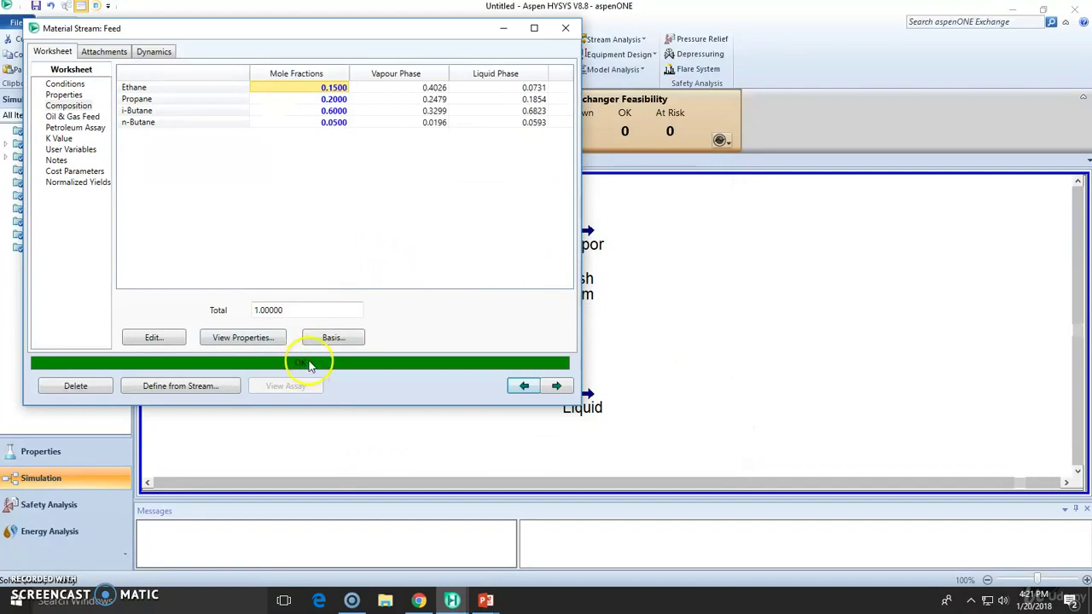
pyautogui.click(565, 28)
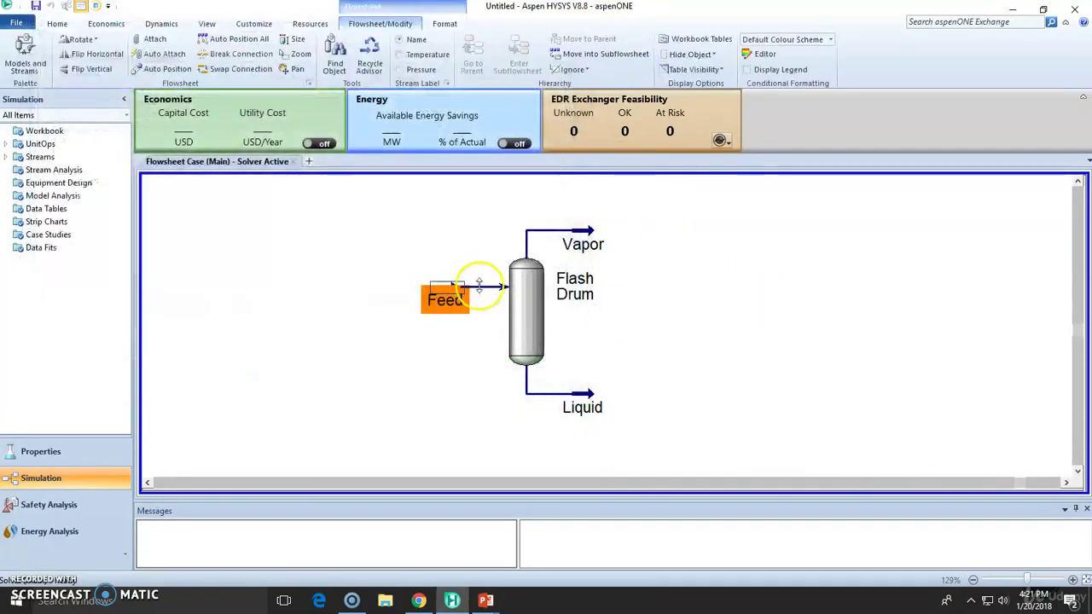
# Select and deselect the flowsheet objects, then bring up the canvas context menu.
pyautogui.click(534, 294)
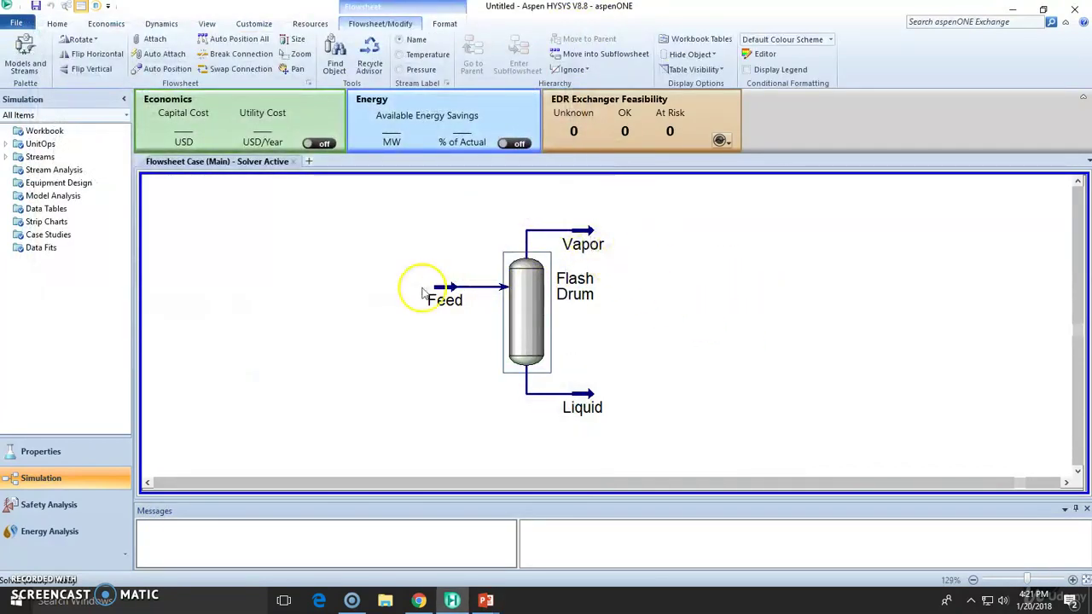
pyautogui.moveTo(415, 202); pyautogui.dragTo(715, 439)
pyautogui.click(751, 395)
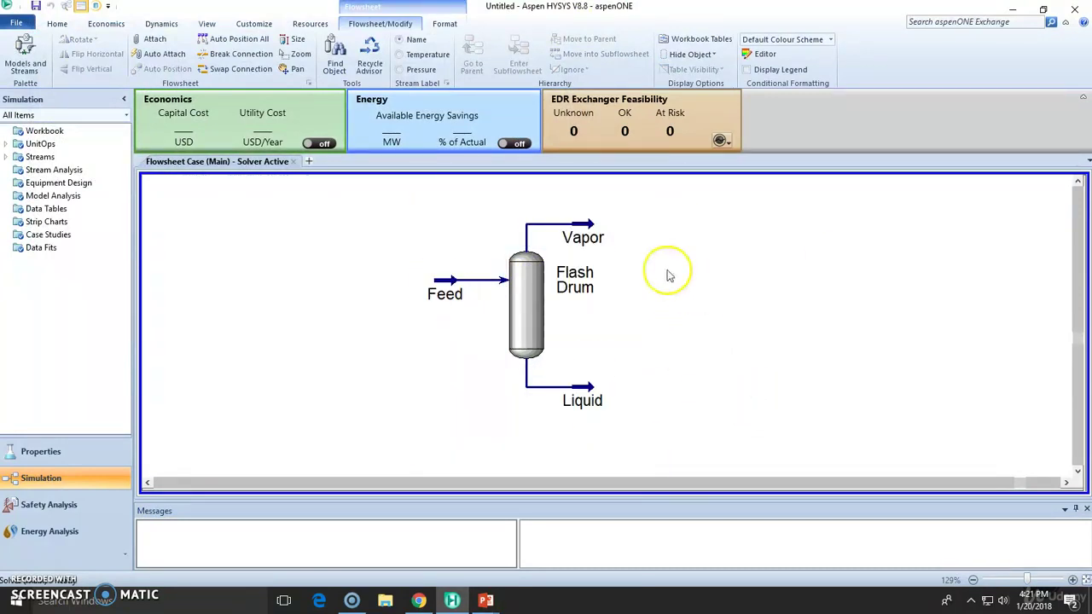
pyautogui.rightClick(772, 246)
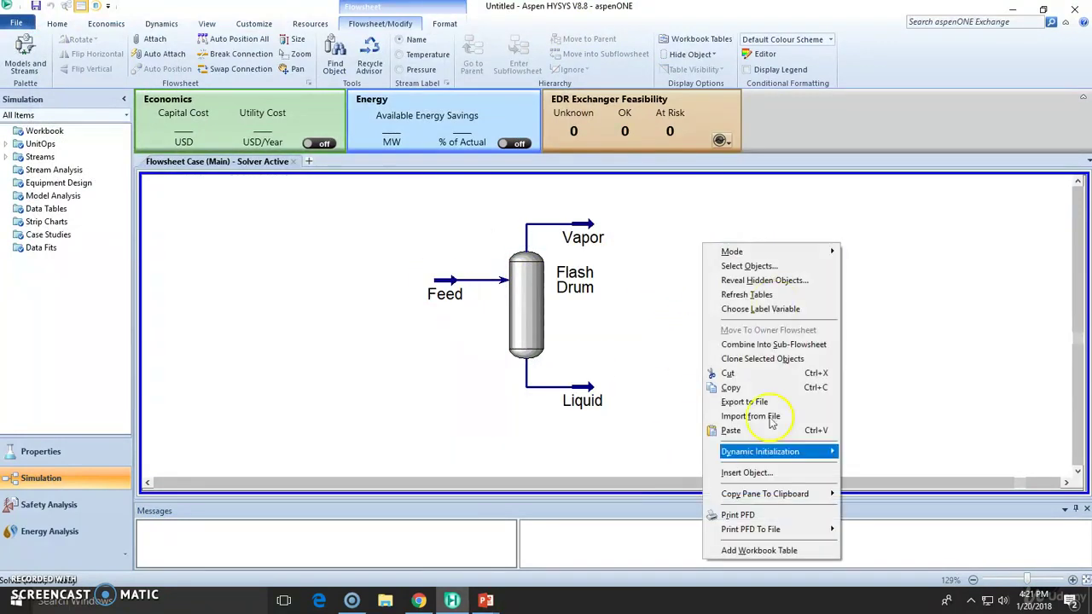
# Add a Material Streams workbook table and position it beside the Flash Drum.
pyautogui.click(759, 550)
pyautogui.click(601, 258)
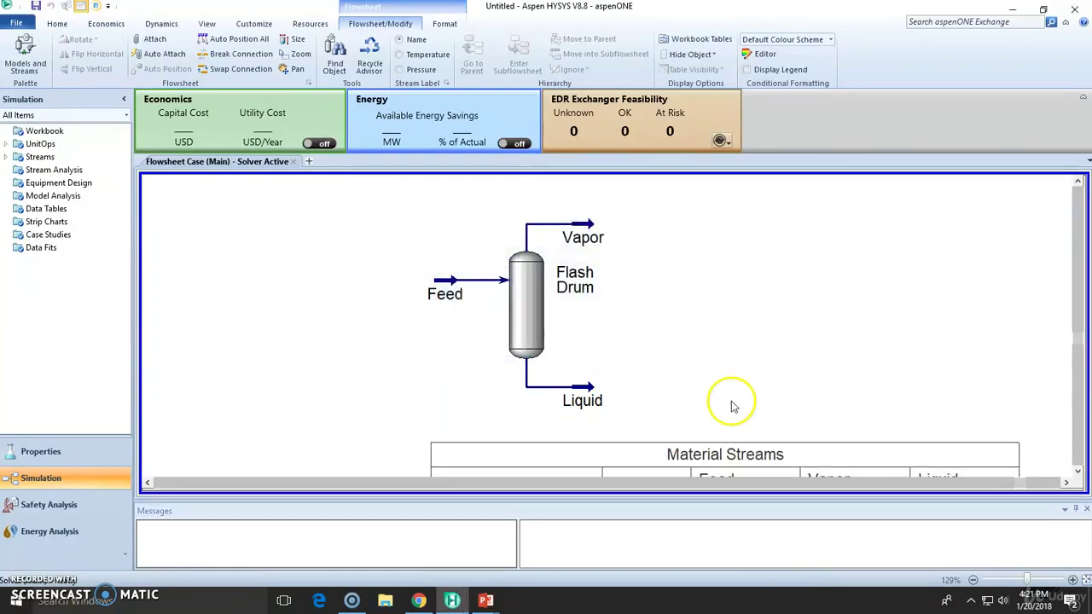
pyautogui.moveTo(702, 447); pyautogui.dragTo(519, 296)
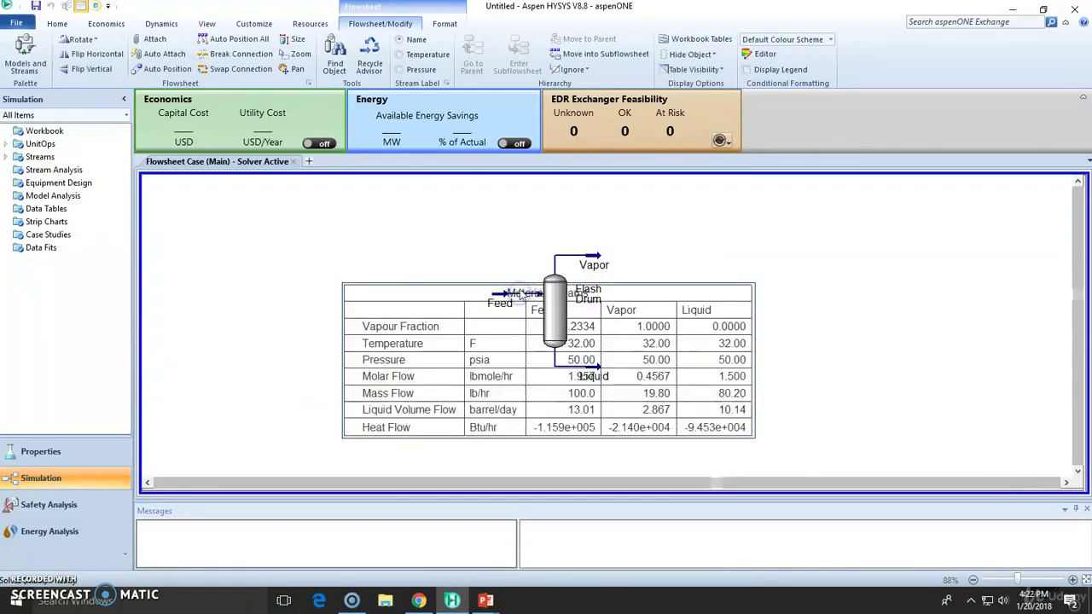
pyautogui.moveTo(320, 234); pyautogui.dragTo(251, 140)
pyautogui.scroll(-1, 485, 241)
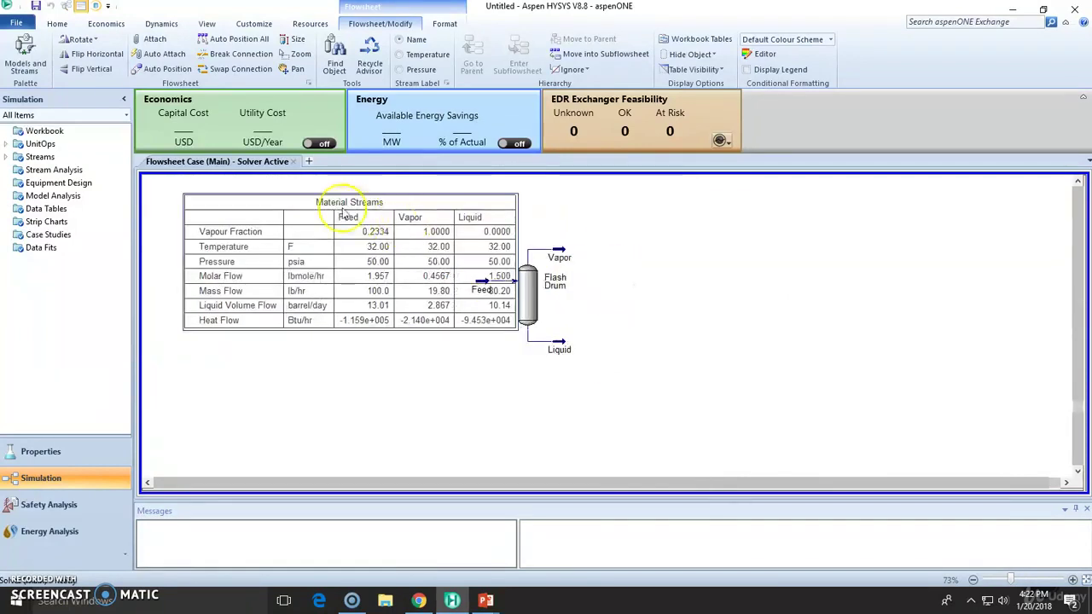
pyautogui.scroll(-1, 307, 205)
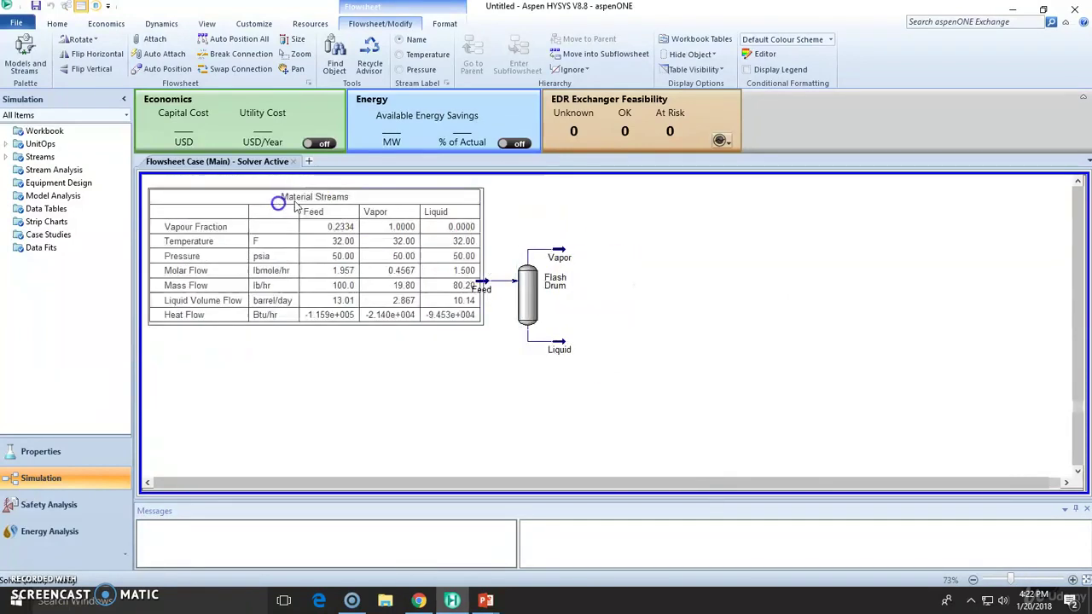
pyautogui.click(159, 482)
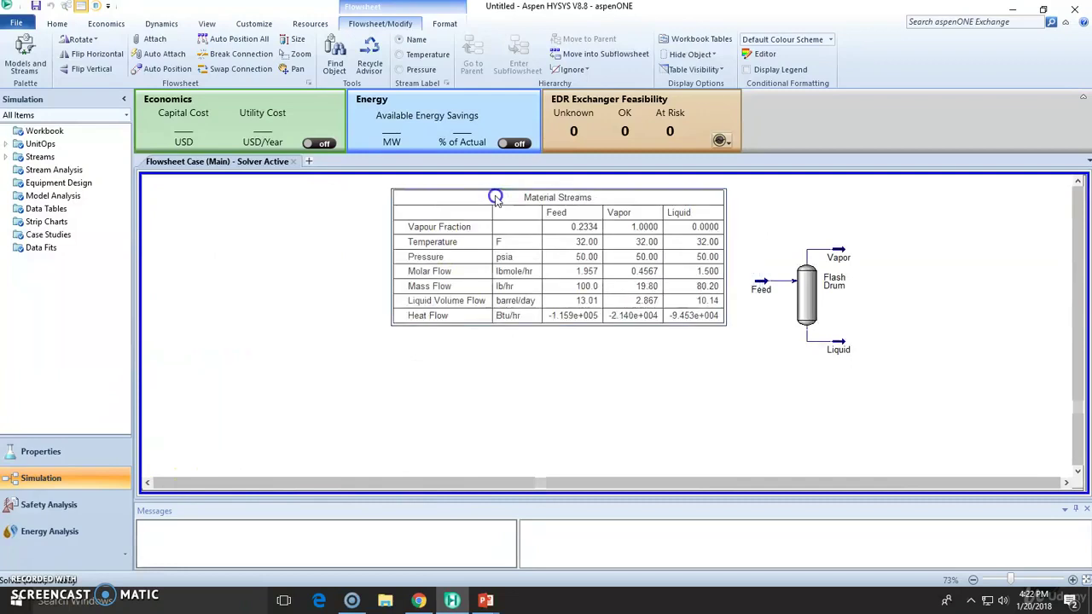
pyautogui.scroll(2, 805, 294)
pyautogui.click(1075, 182)
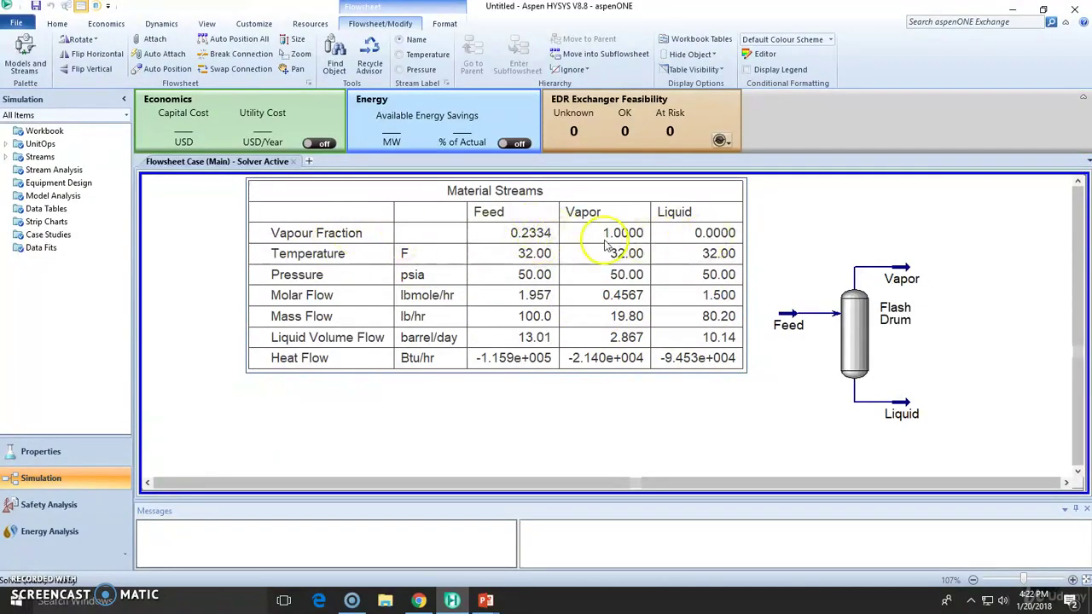
pyautogui.moveTo(911, 282)
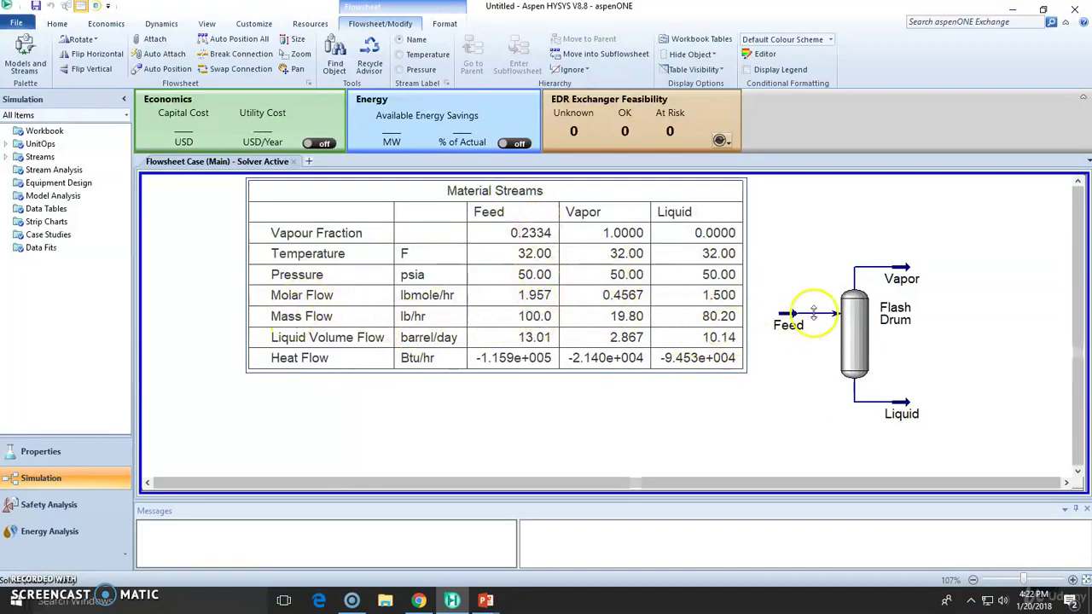
pyautogui.moveTo(863, 210); pyautogui.dragTo(992, 443)
pyautogui.click(1011, 366)
pyautogui.click(1077, 181)
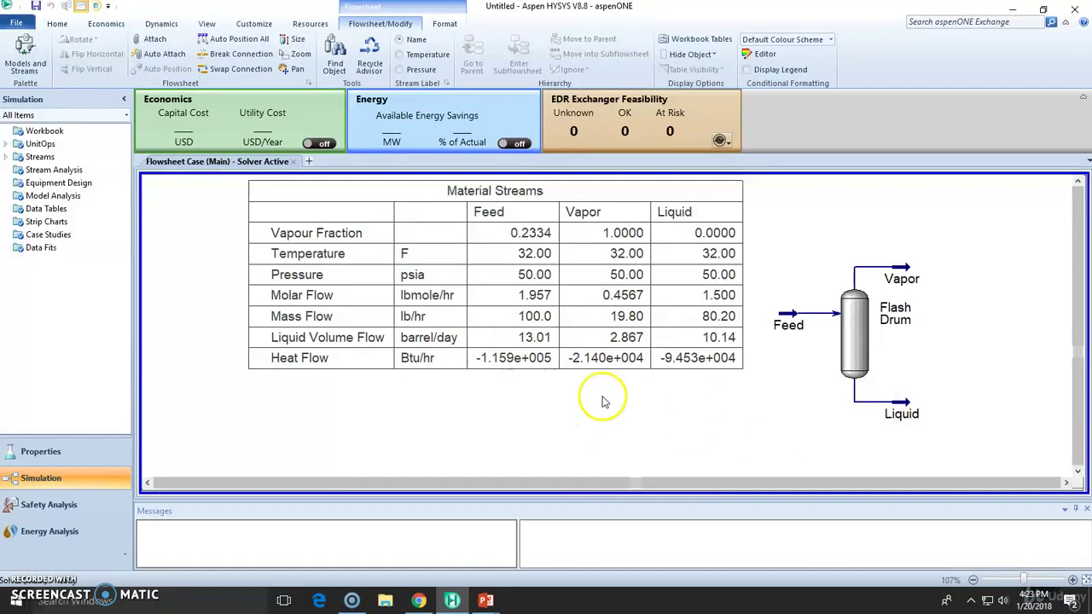
pyautogui.scroll(-1, 602, 397)
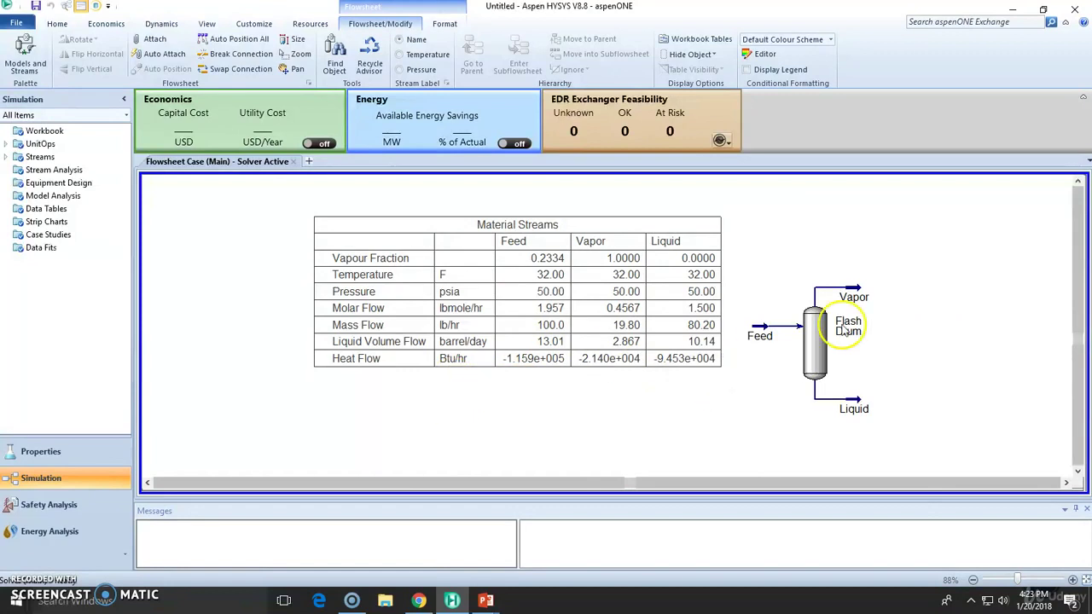
# Show the Flash Drum worksheet compositions comparing Feed, Vapor and Liquid mole fractions.
pyautogui.doubleClick(817, 345)
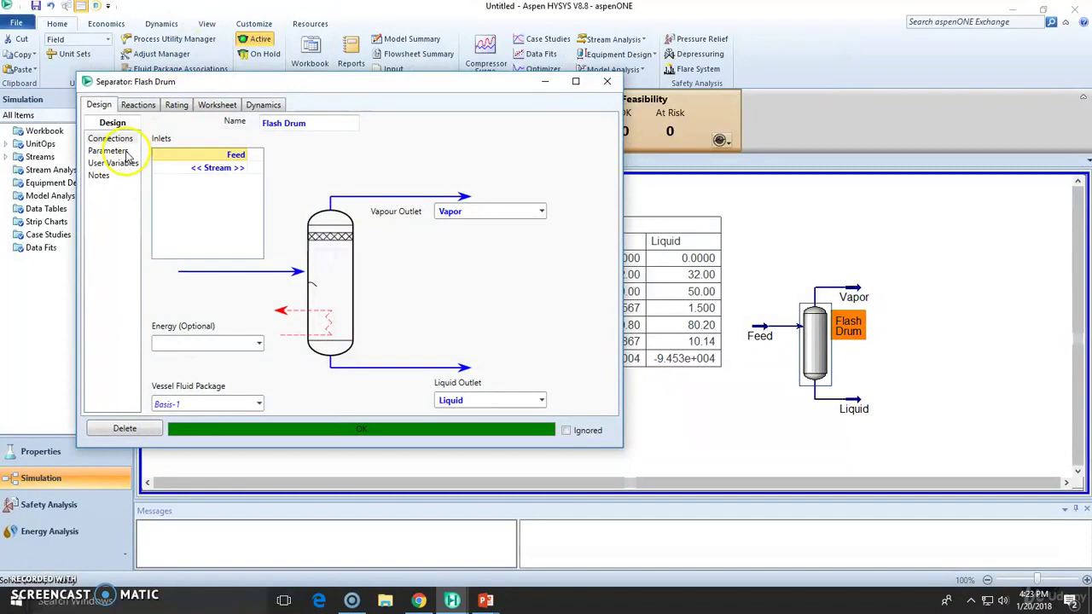
pyautogui.click(217, 105)
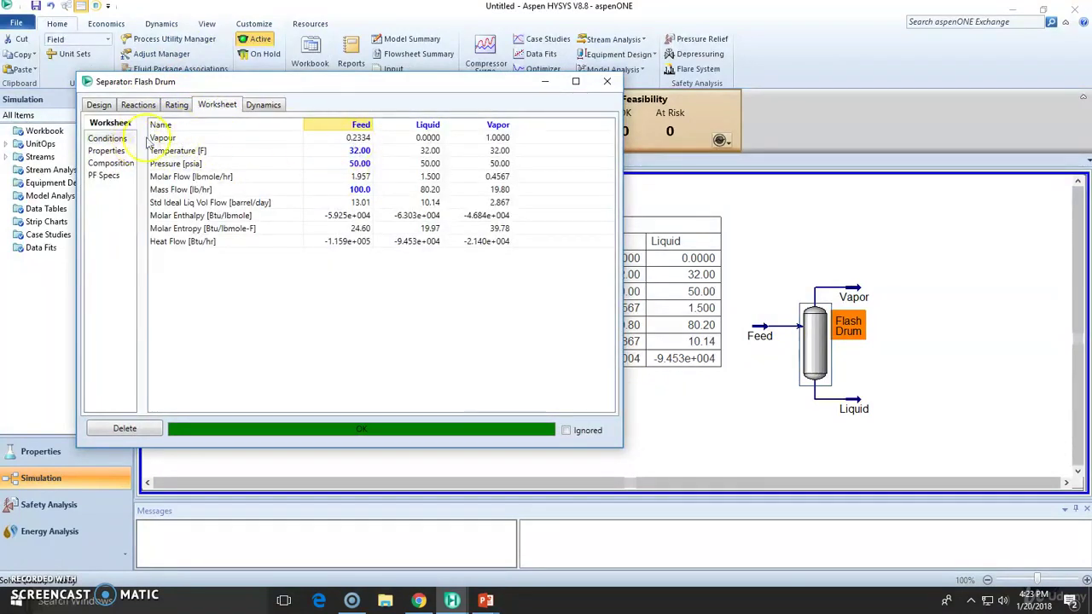
pyautogui.click(111, 163)
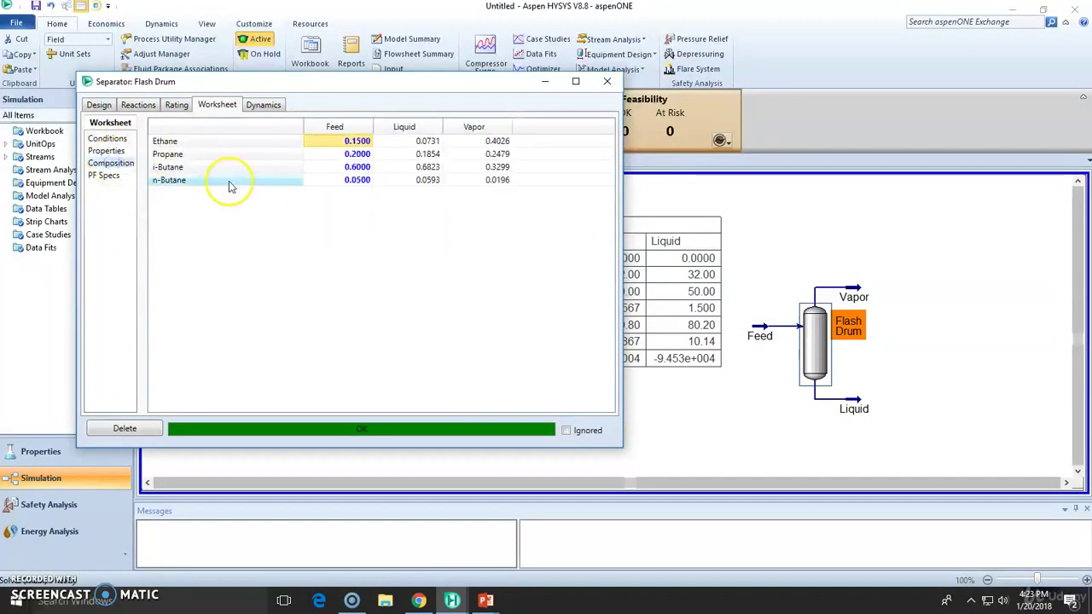
pyautogui.click(358, 154)
pyautogui.click(357, 167)
pyautogui.click(358, 180)
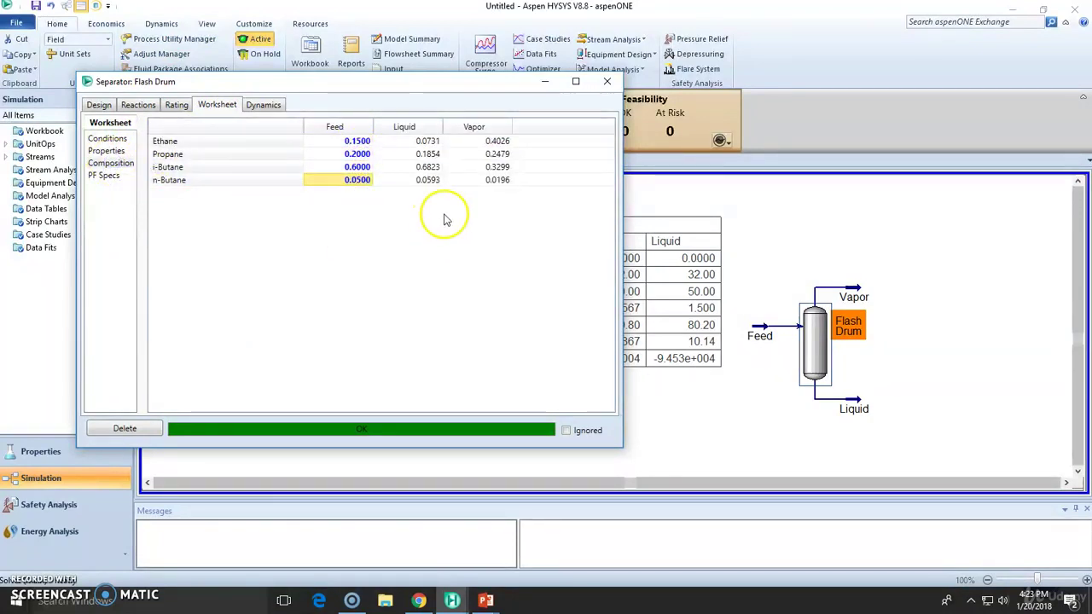
pyautogui.click(428, 142)
pyautogui.click(429, 154)
pyautogui.click(428, 167)
pyautogui.moveTo(327, 136); pyautogui.dragTo(195, 142)
pyautogui.click(404, 164)
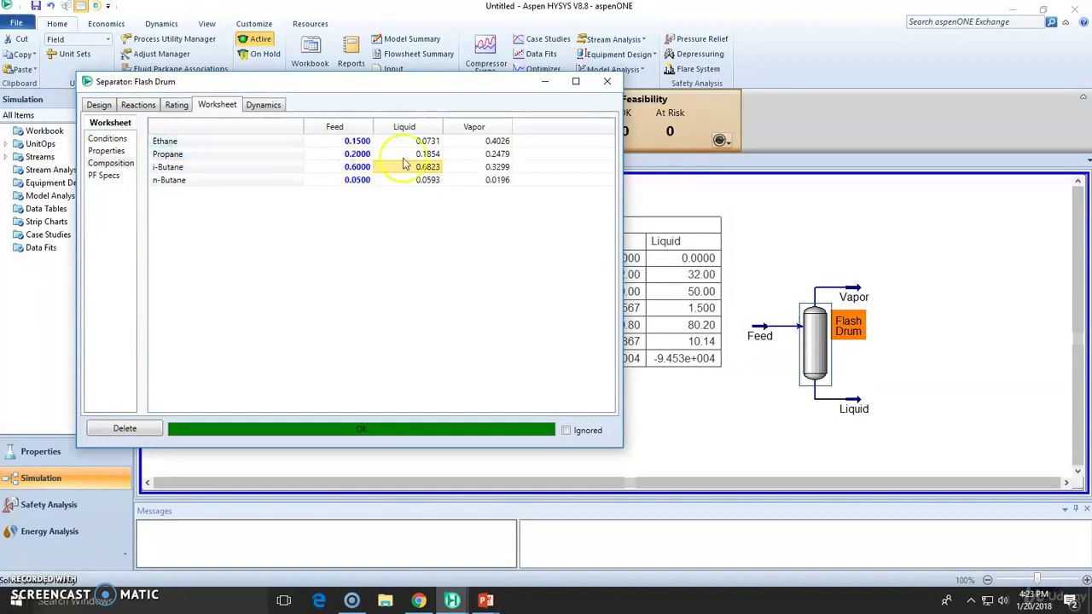
pyautogui.click(507, 141)
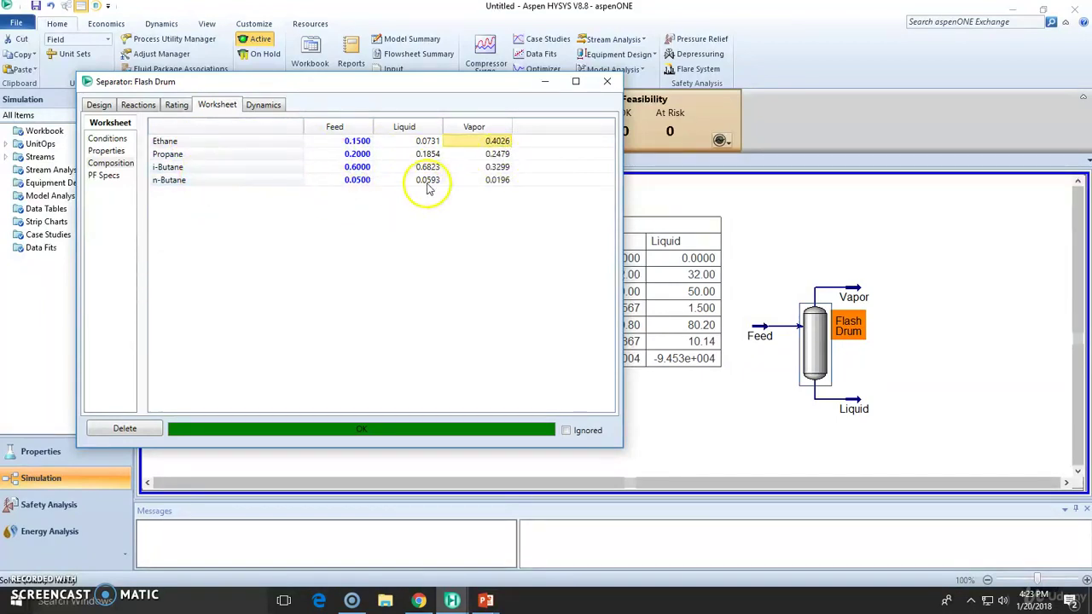
pyautogui.moveTo(429, 167)
pyautogui.mouseDown()
pyautogui.moveTo(431, 182)
pyautogui.moveTo(429, 169)
pyautogui.mouseUp()
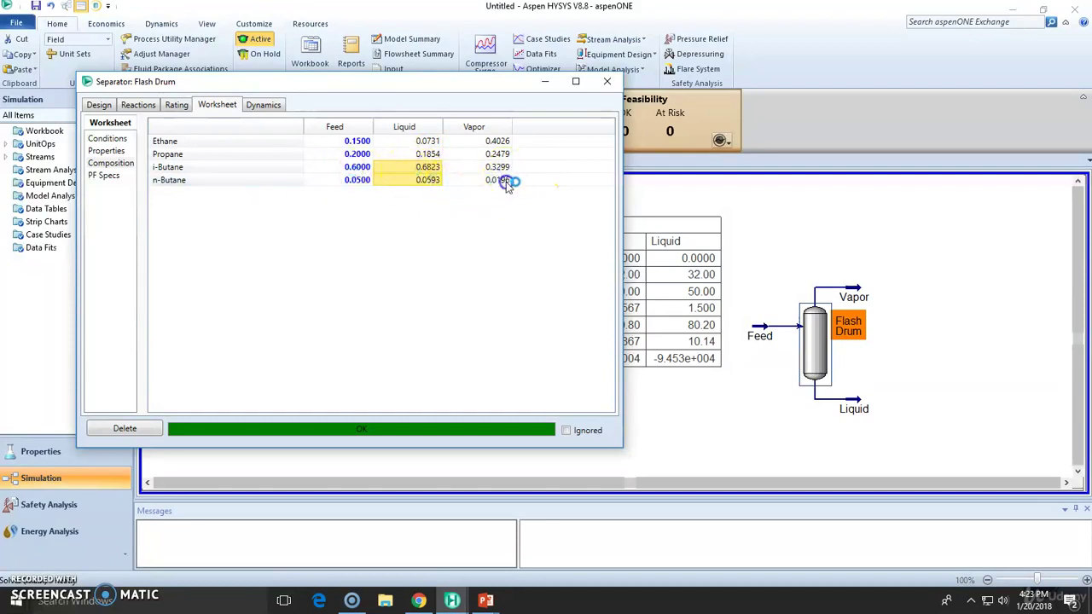
pyautogui.moveTo(506, 186); pyautogui.dragTo(506, 192)
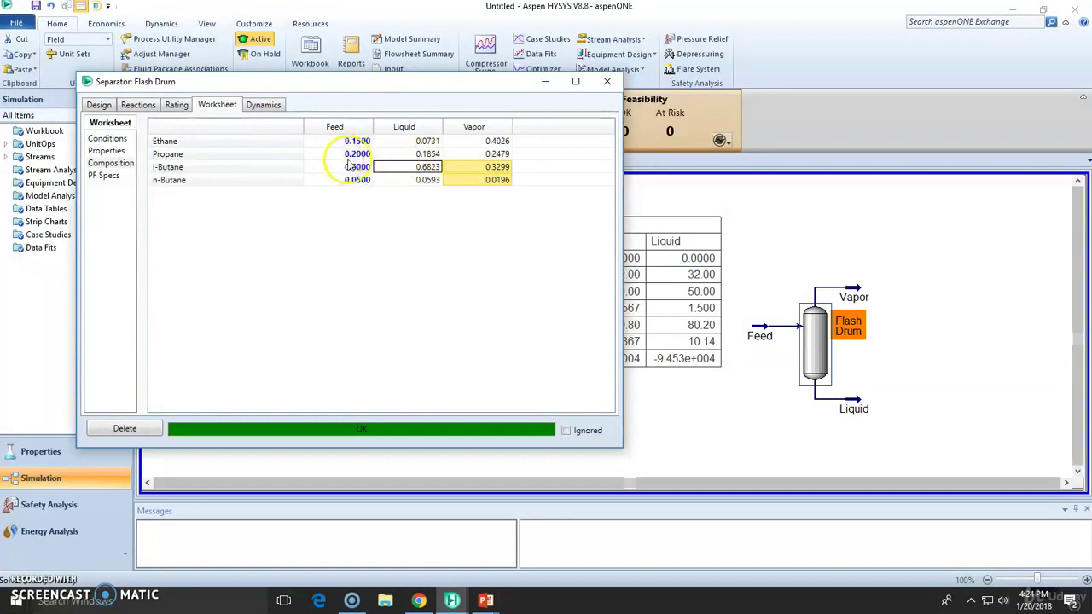
pyautogui.click(220, 144)
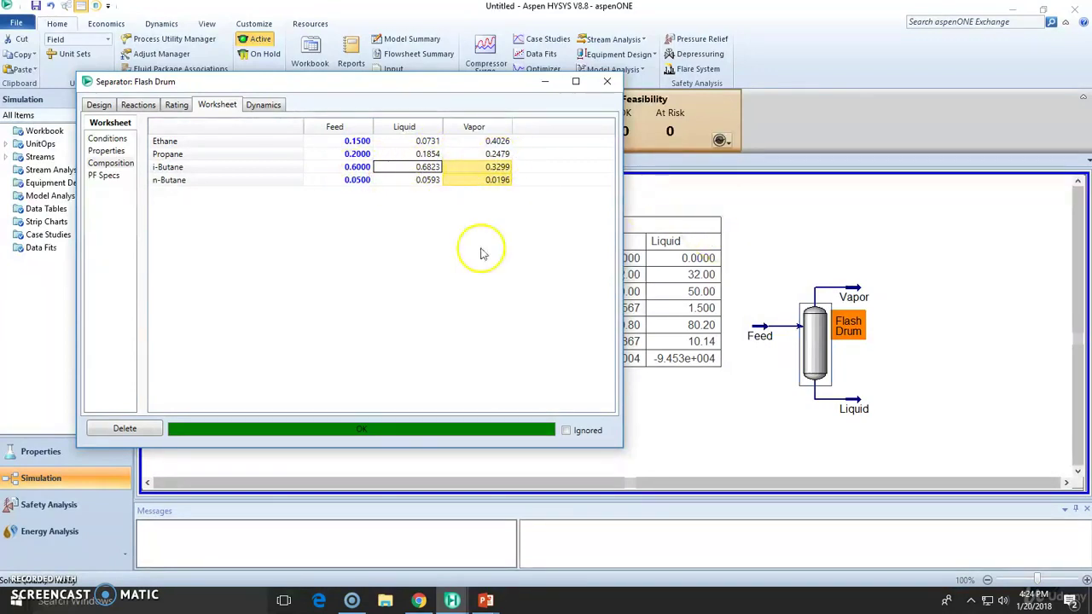
pyautogui.click(569, 278)
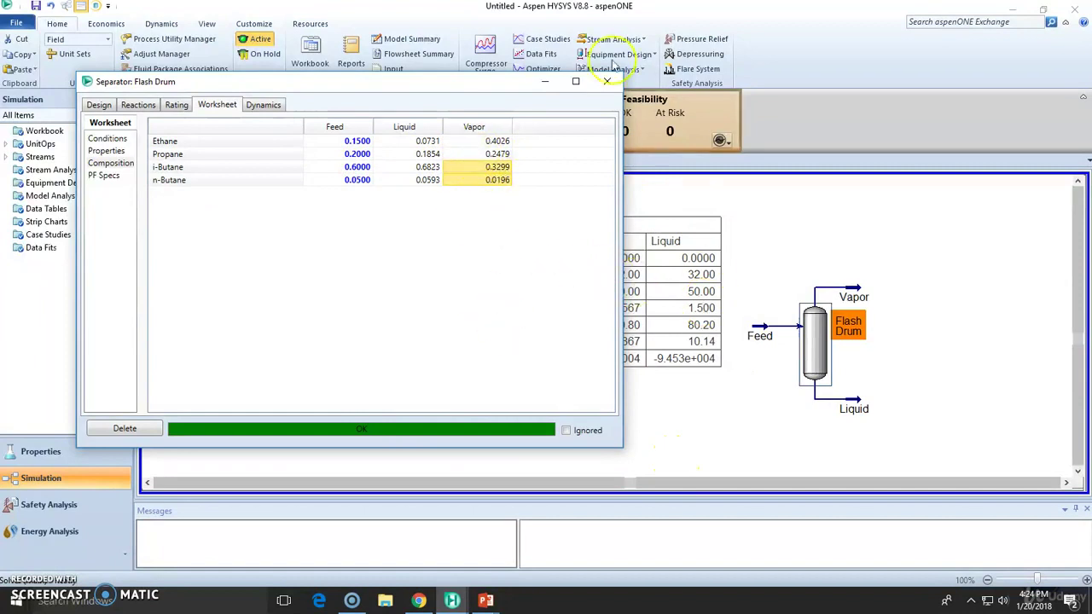